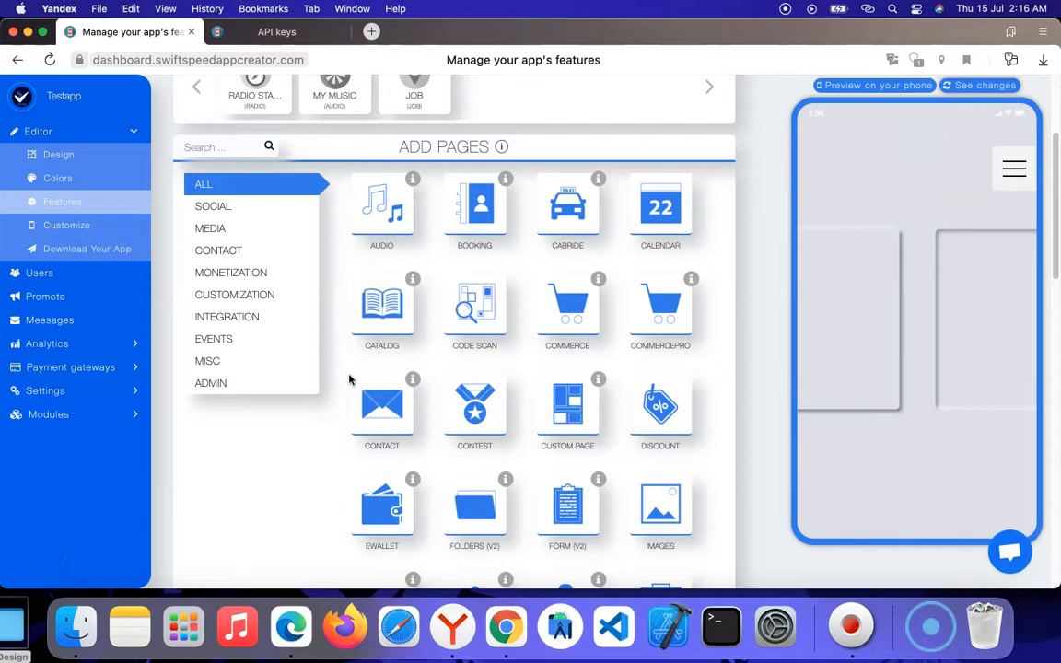
# Step: Look through the feature types available to add as pages to the app
pyautogui.scroll(-1, 348, 322)
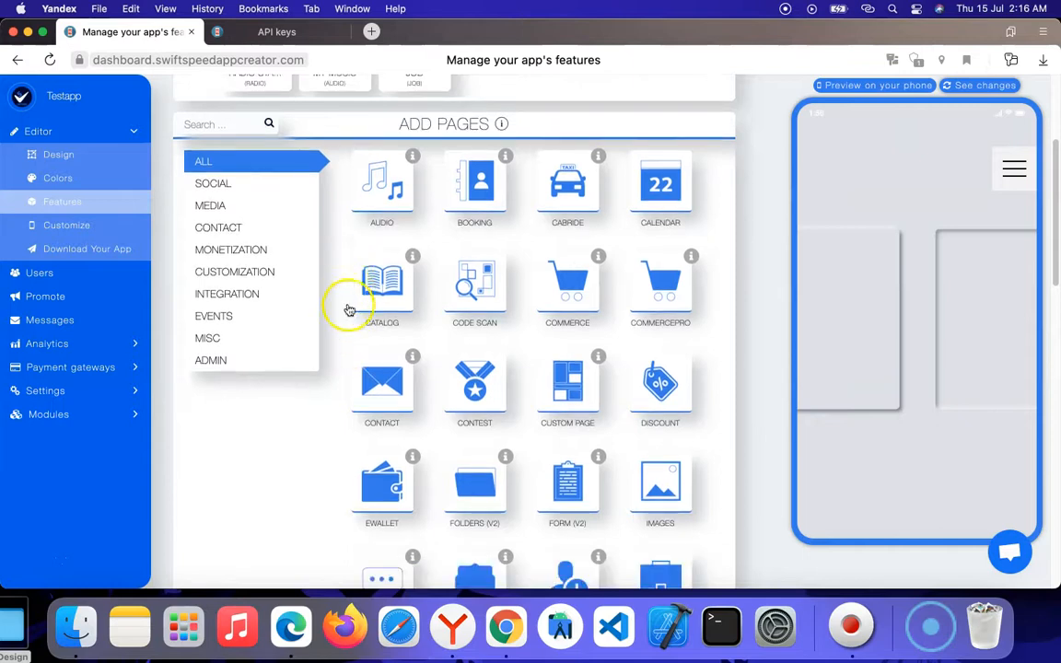
pyautogui.scroll(5, 348, 308)
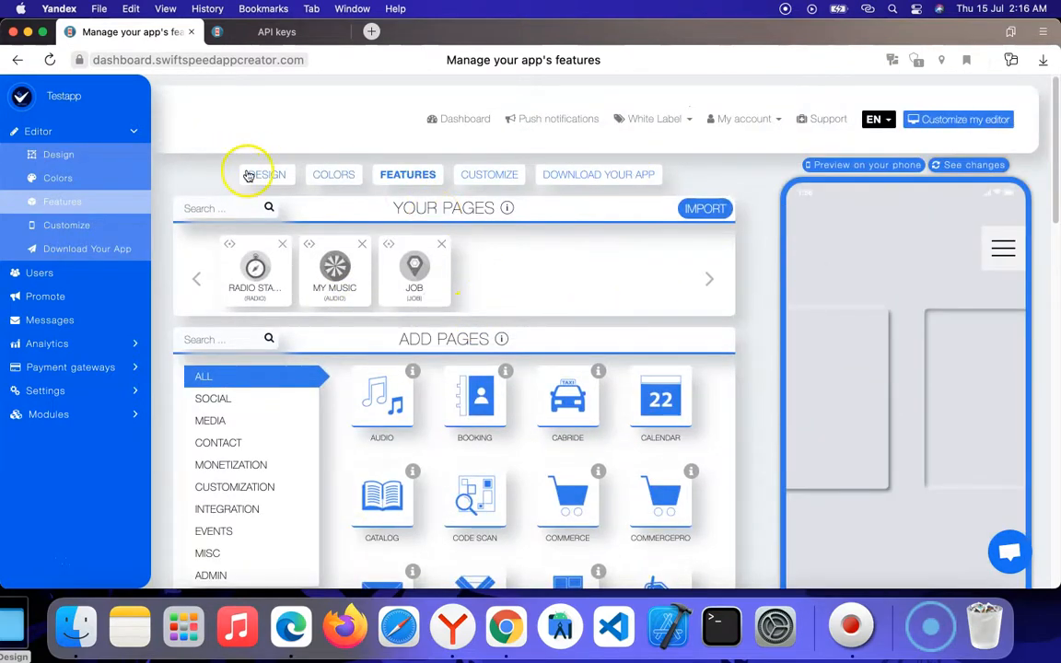
pyautogui.scroll(-10, 428, 246)
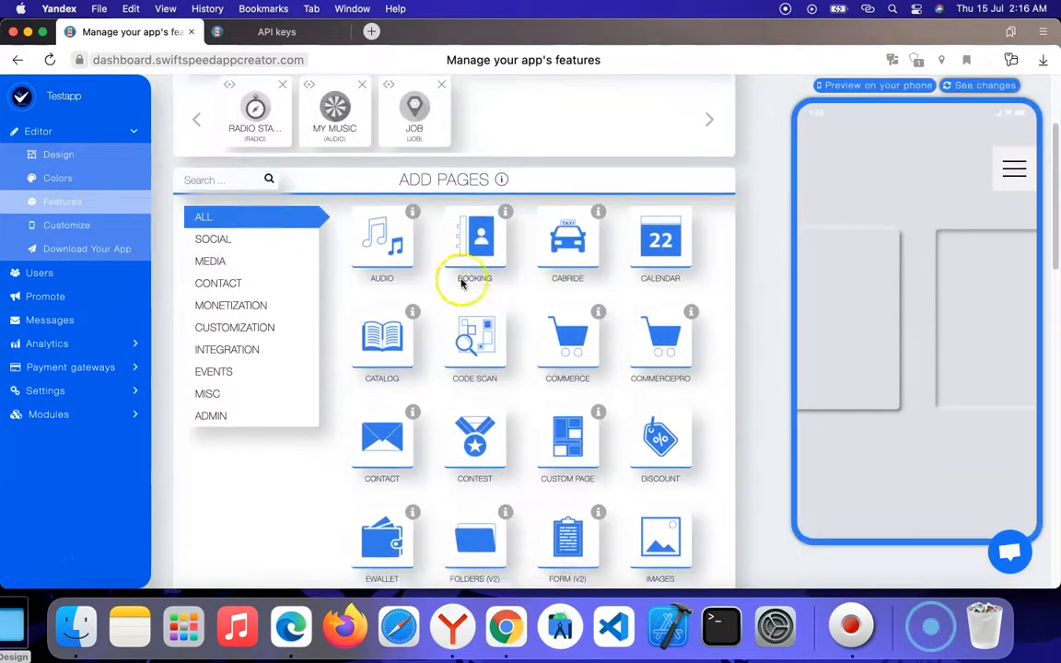
pyautogui.scroll(8, 438, 336)
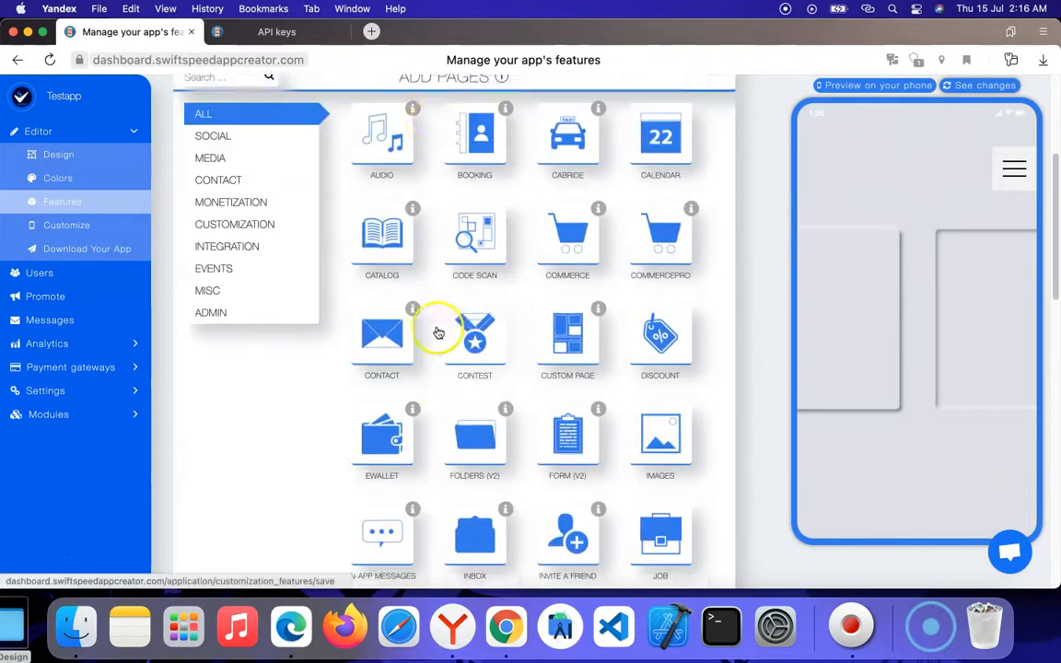
pyautogui.scroll(-2, 438, 329)
pyautogui.scroll(-5, 438, 329)
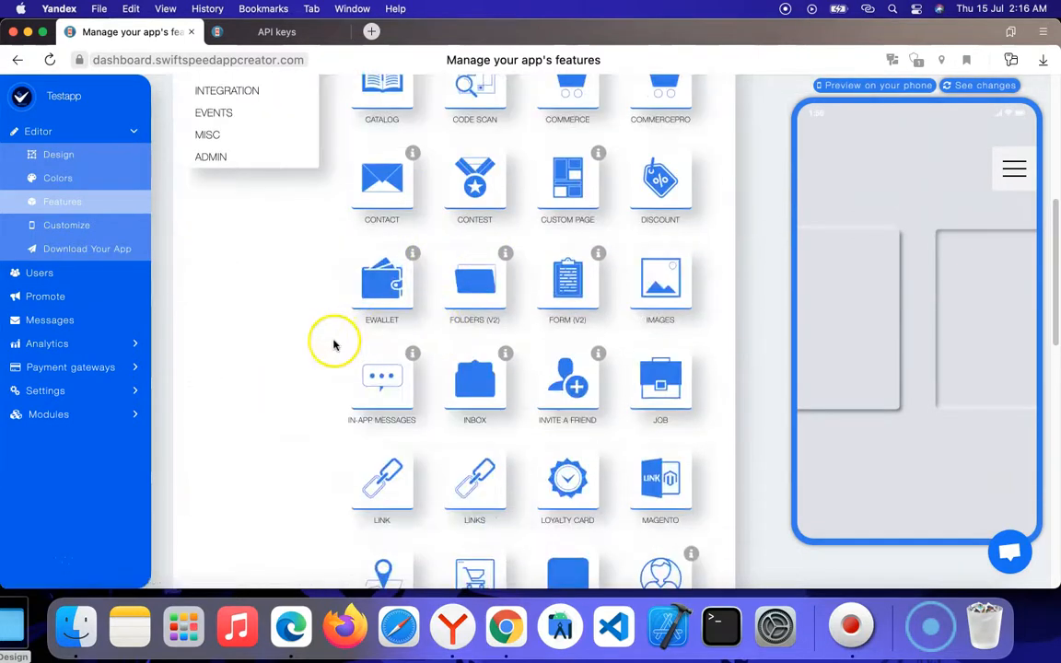
pyautogui.scroll(-2, 329, 355)
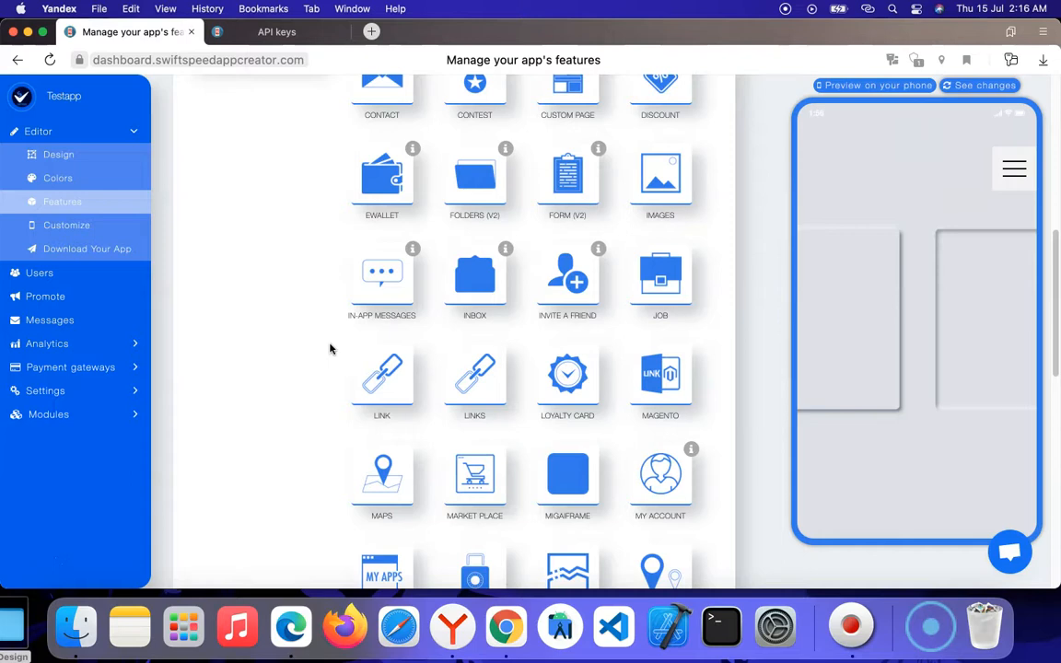
pyautogui.scroll(5, 315, 360)
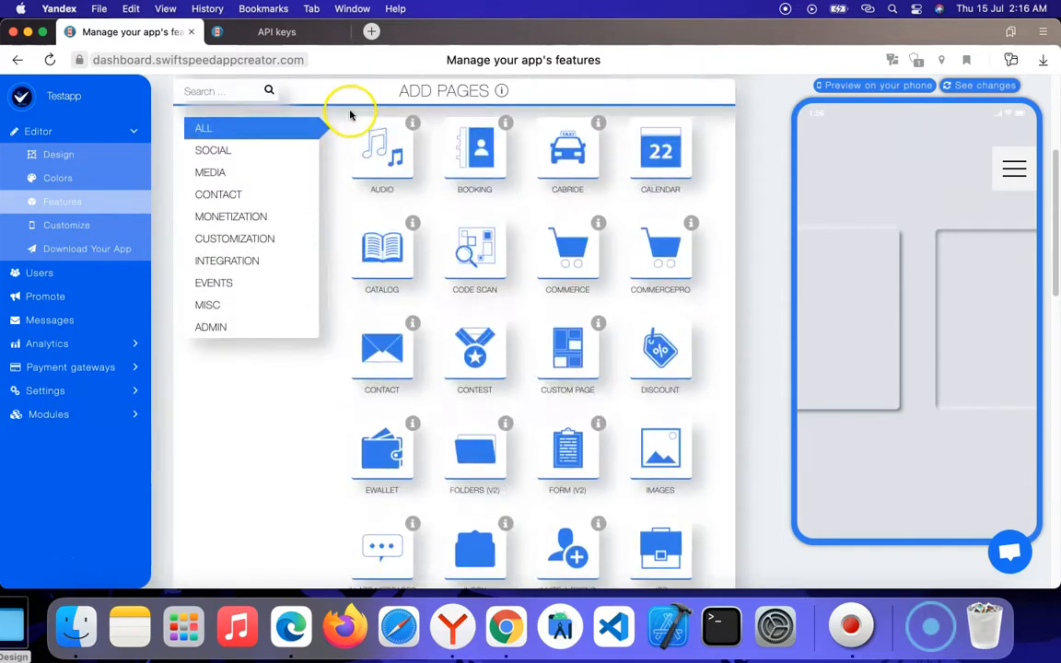
pyautogui.scroll(-5, 549, 307)
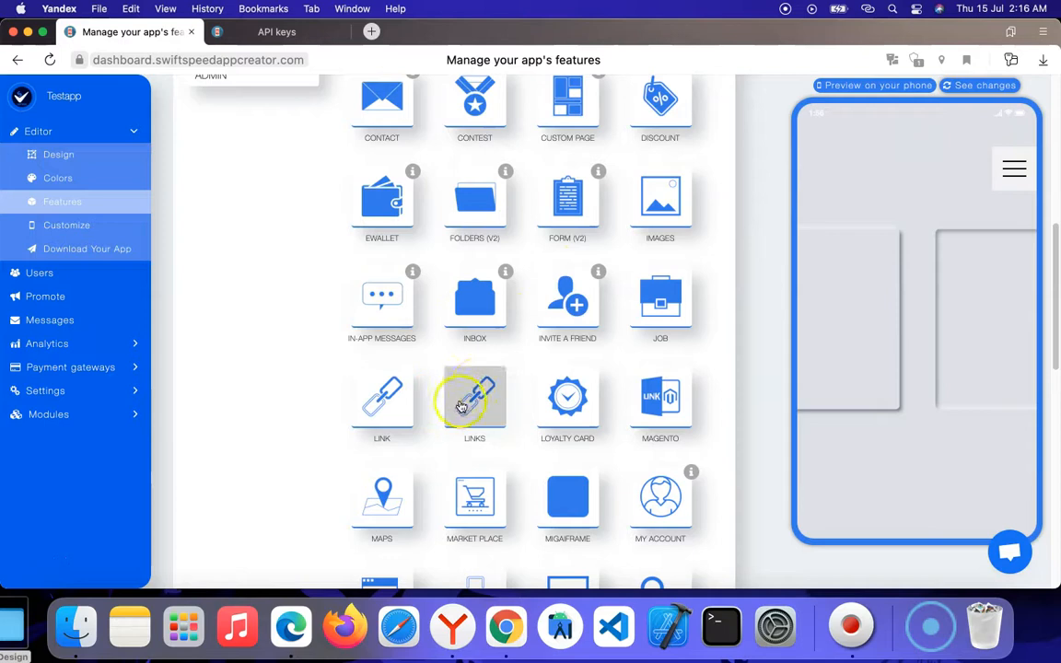
pyautogui.scroll(6, 355, 291)
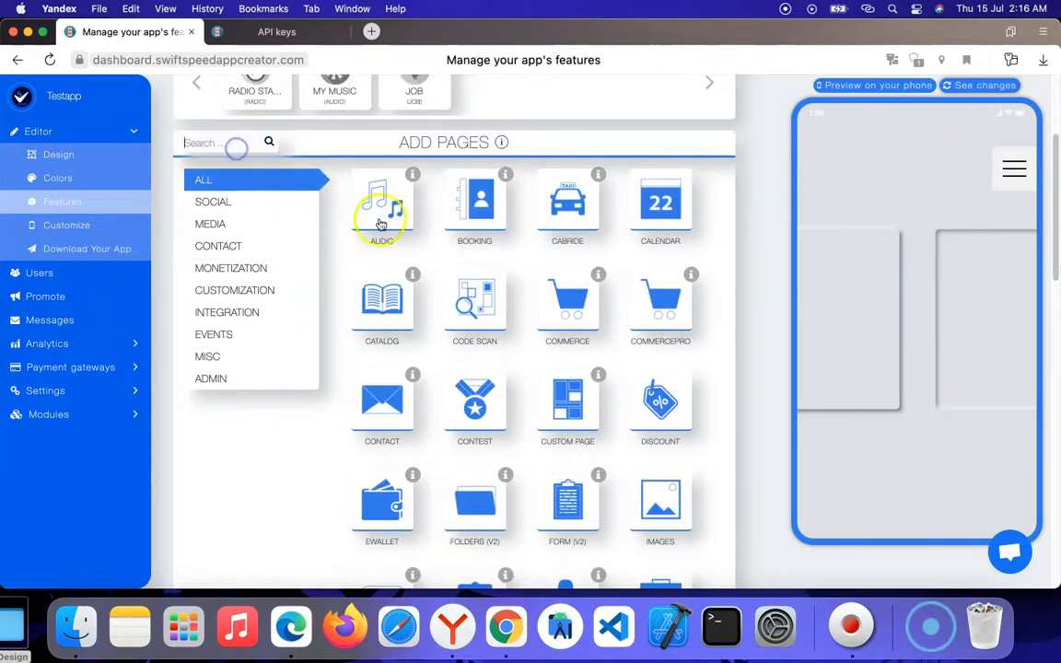
# Step: Add a new Link page to the app from the available features
pyautogui.scroll(-7, 380, 251)
pyautogui.click(385, 325)
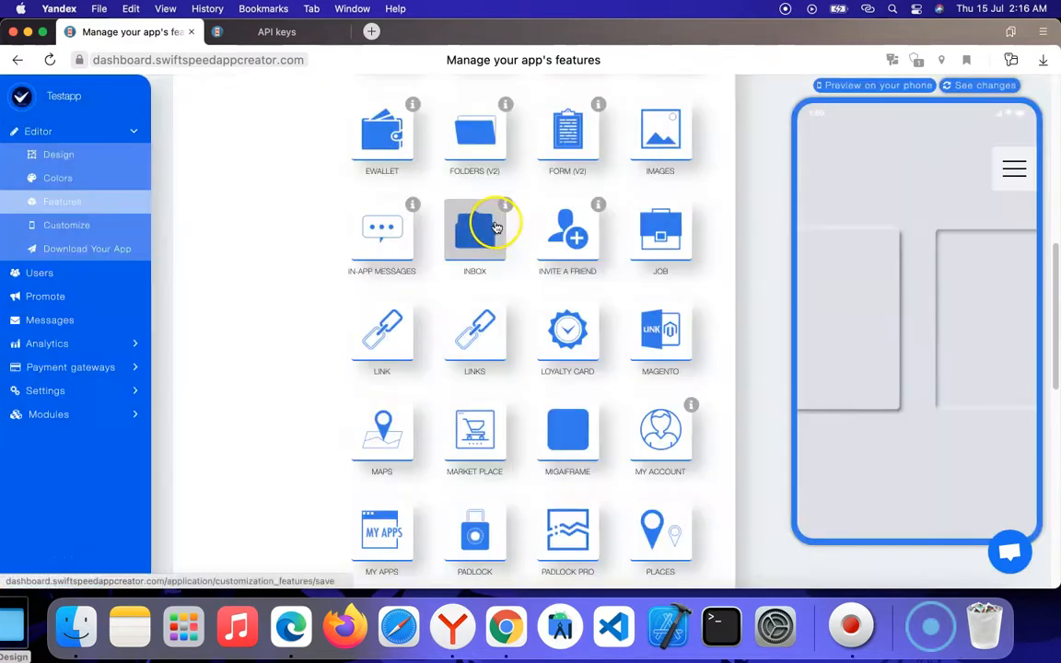
pyautogui.click(480, 227)
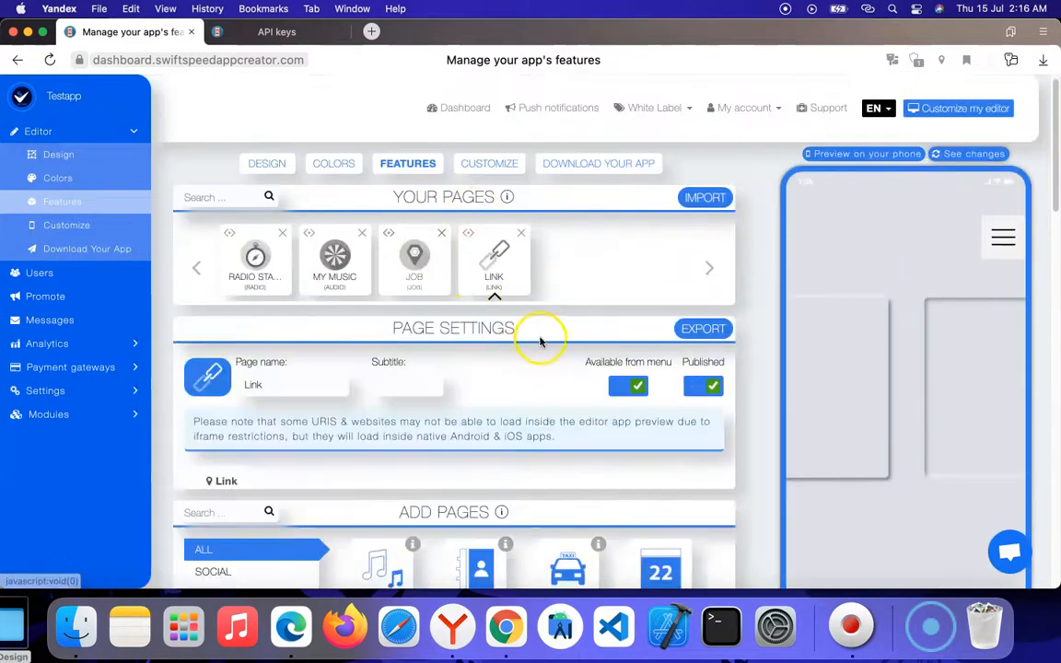
# Step: Change the Link page's icon to the orange star from the icon library
pyautogui.click(207, 376)
pyautogui.scroll(-10, 355, 320)
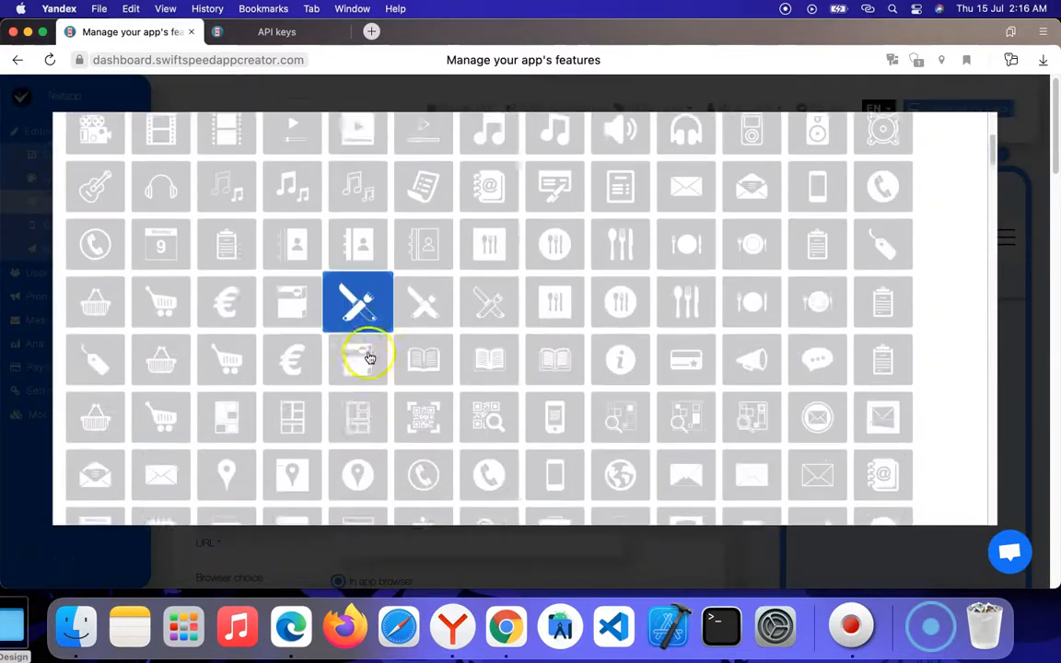
pyautogui.scroll(-10, 368, 322)
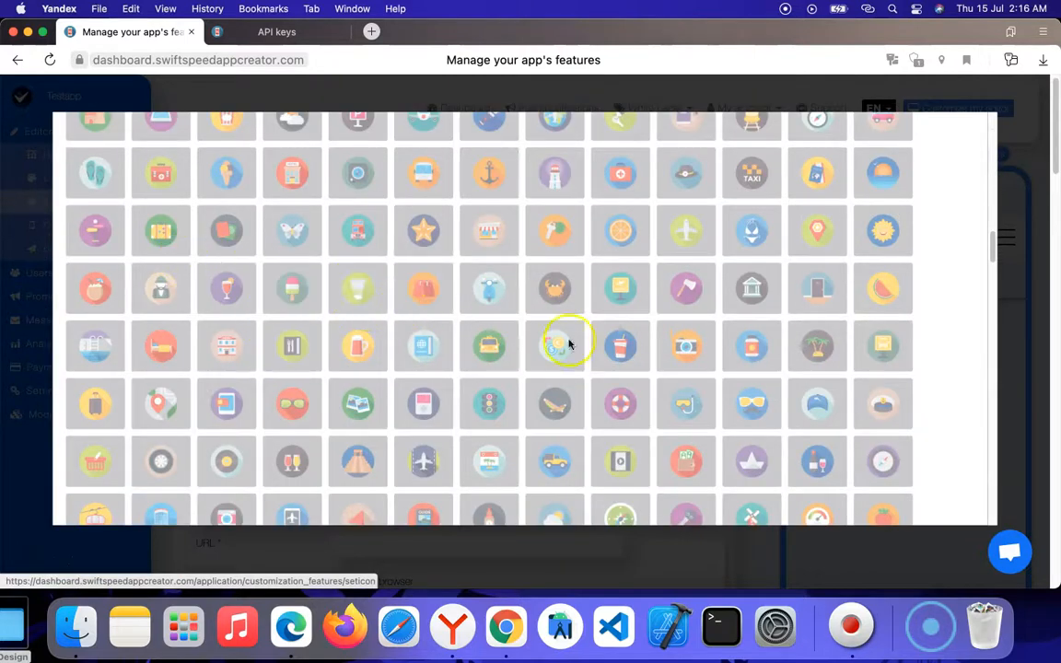
pyautogui.click(431, 242)
# Step: Rename the Link page as Swiftscores
pyautogui.doubleClick(295, 386)
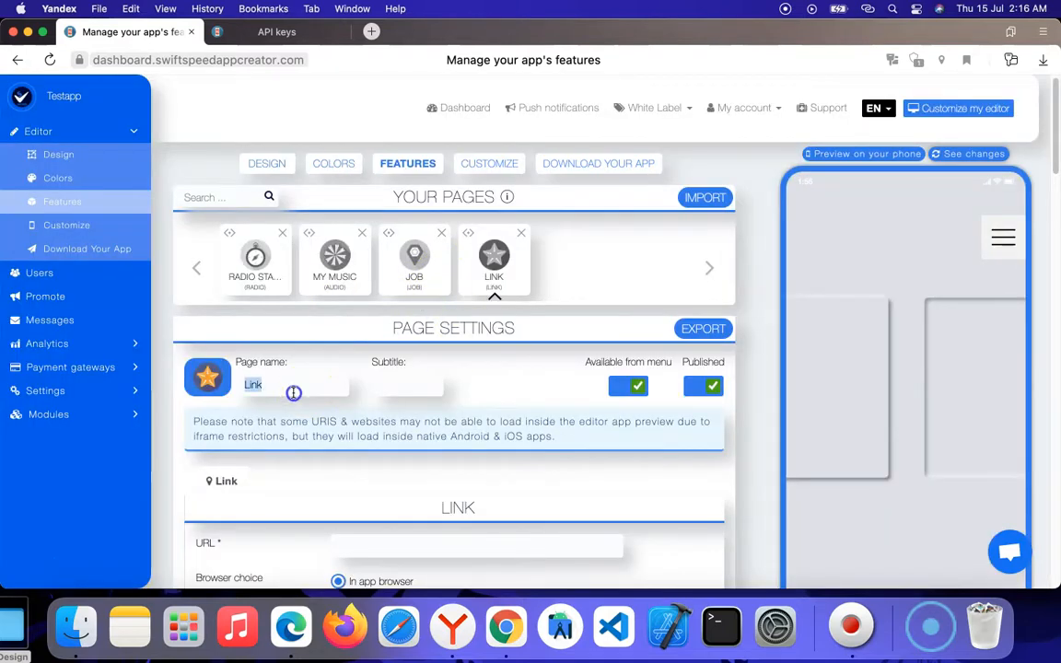
pyautogui.write('Swi')
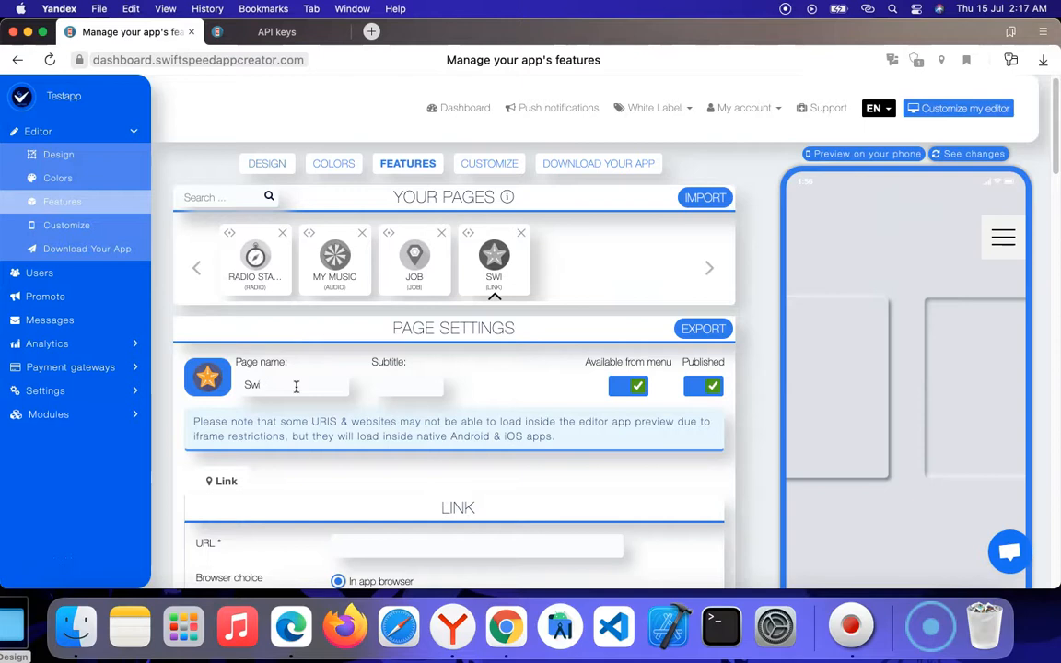
pyautogui.write('sftscores')
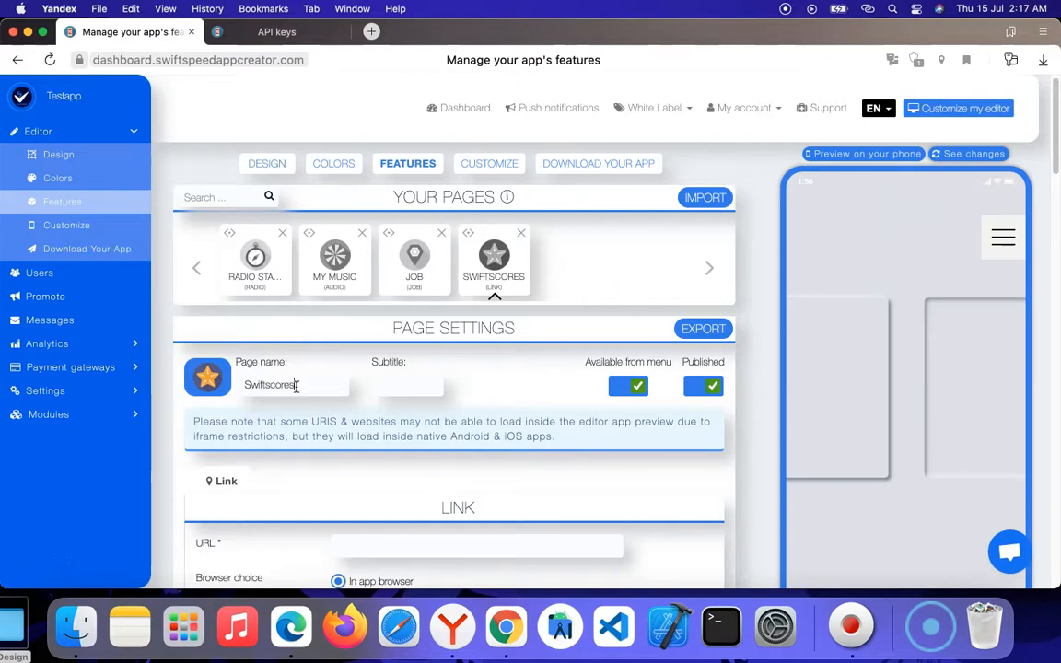
pyautogui.scroll(-3, 368, 405)
pyautogui.click(396, 424)
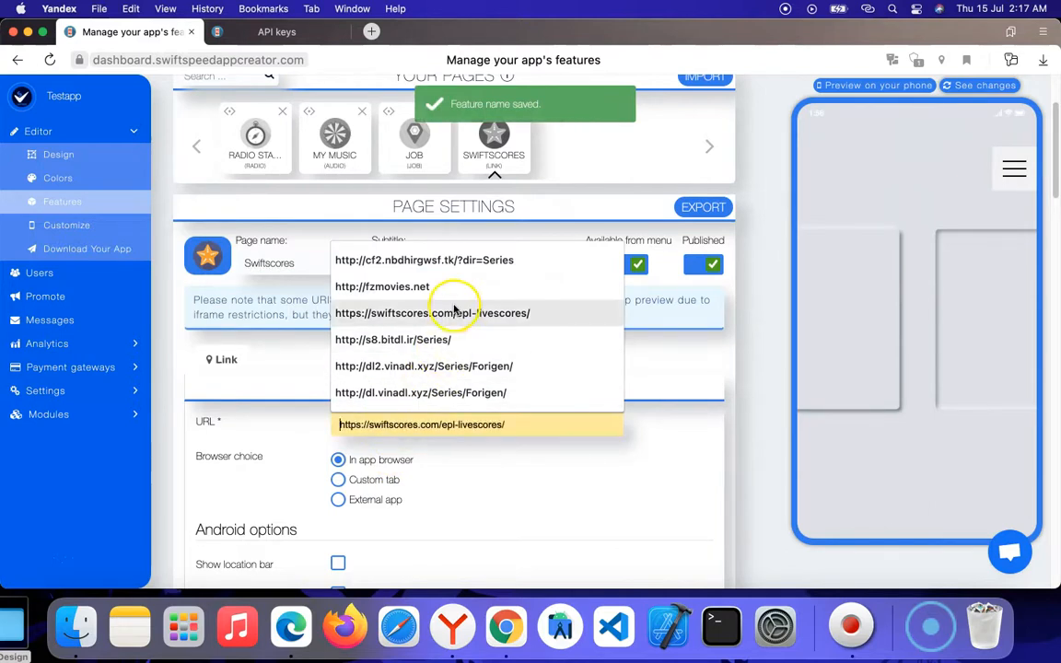
pyautogui.click(402, 313)
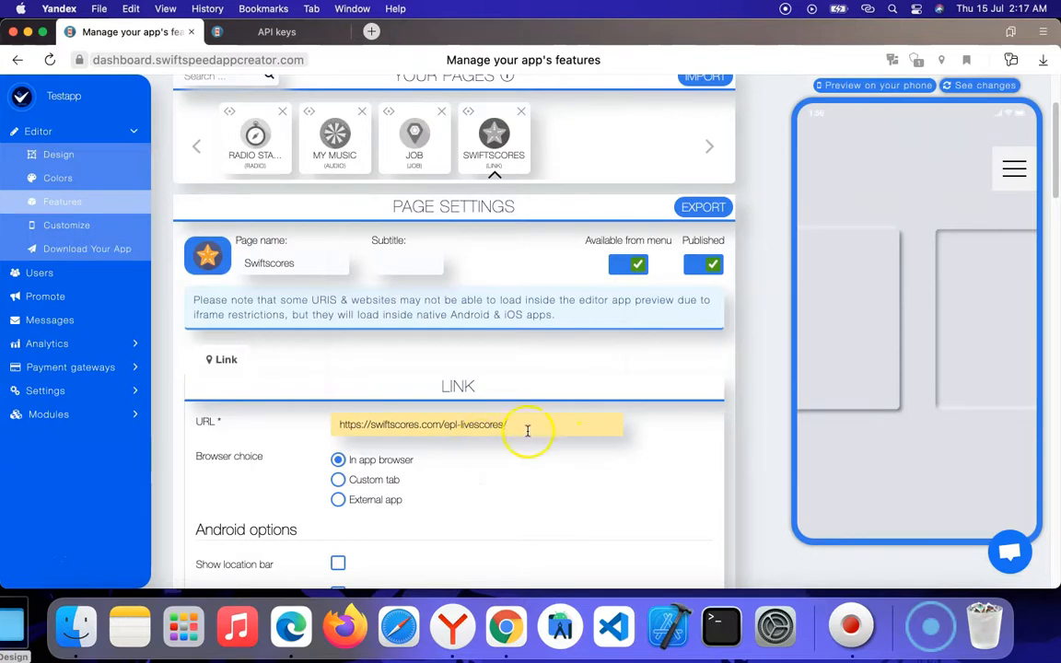
pyautogui.scroll(-3, 505, 431)
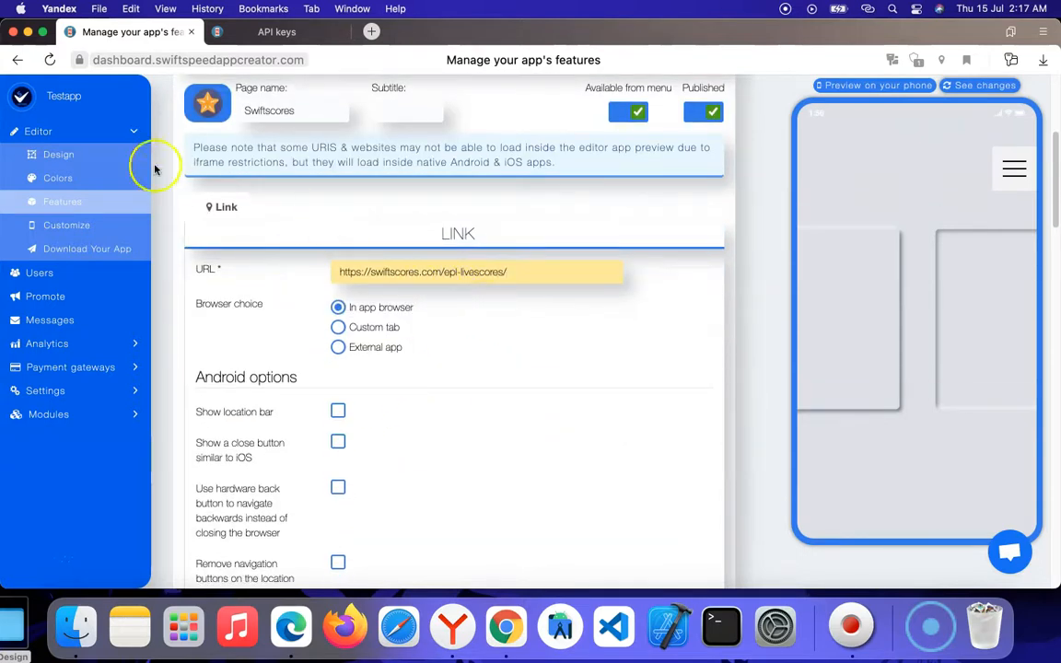
pyautogui.moveTo(337, 274); pyautogui.dragTo(516, 283)
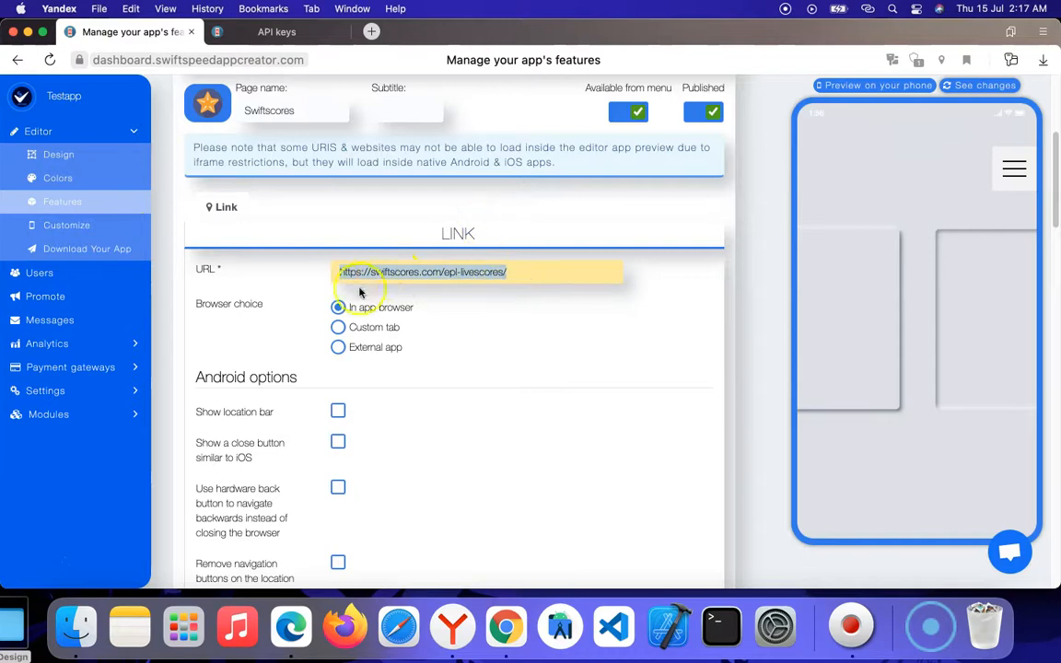
pyautogui.click(179, 267)
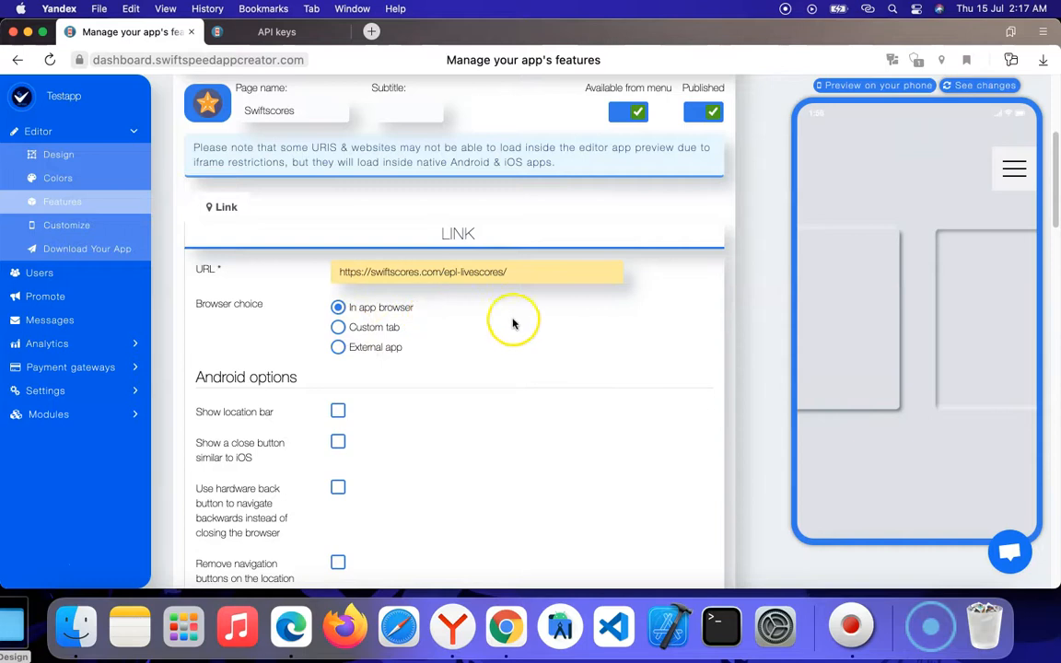
# Step: Review the link's browser choices and its Android and iOS options
pyautogui.scroll(-1, 482, 398)
pyautogui.scroll(-3, 422, 360)
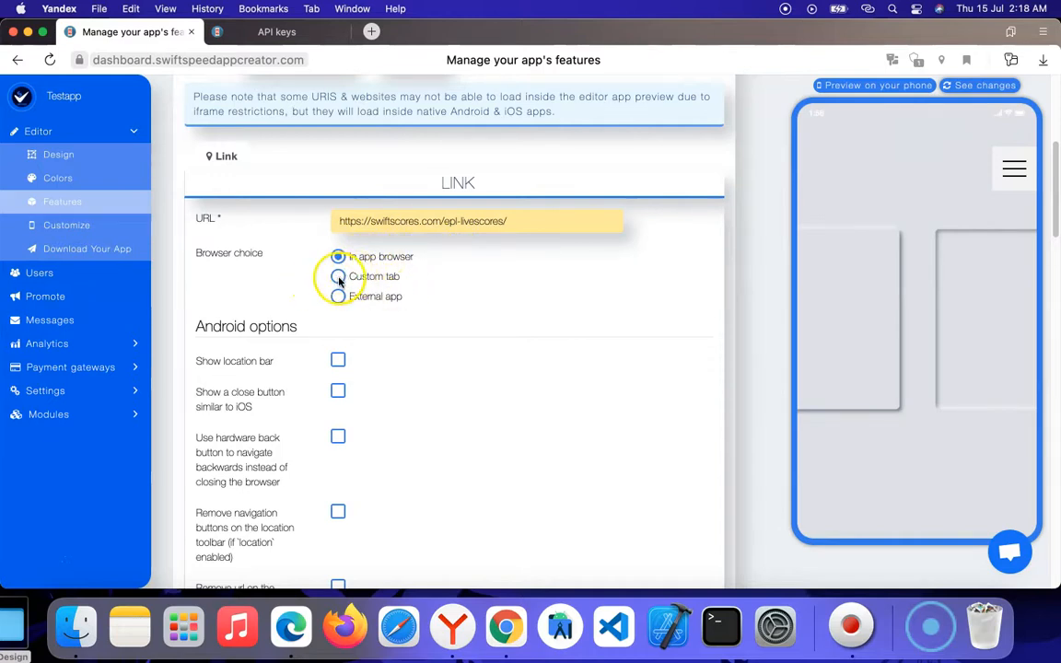
pyautogui.scroll(-3, 451, 334)
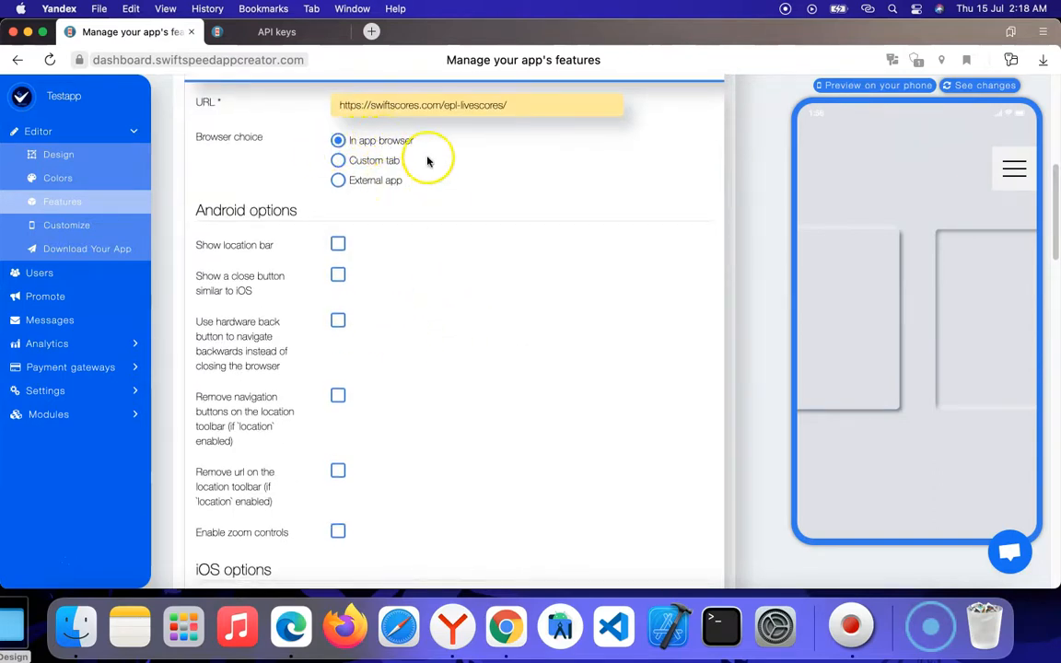
pyautogui.scroll(-1, 396, 189)
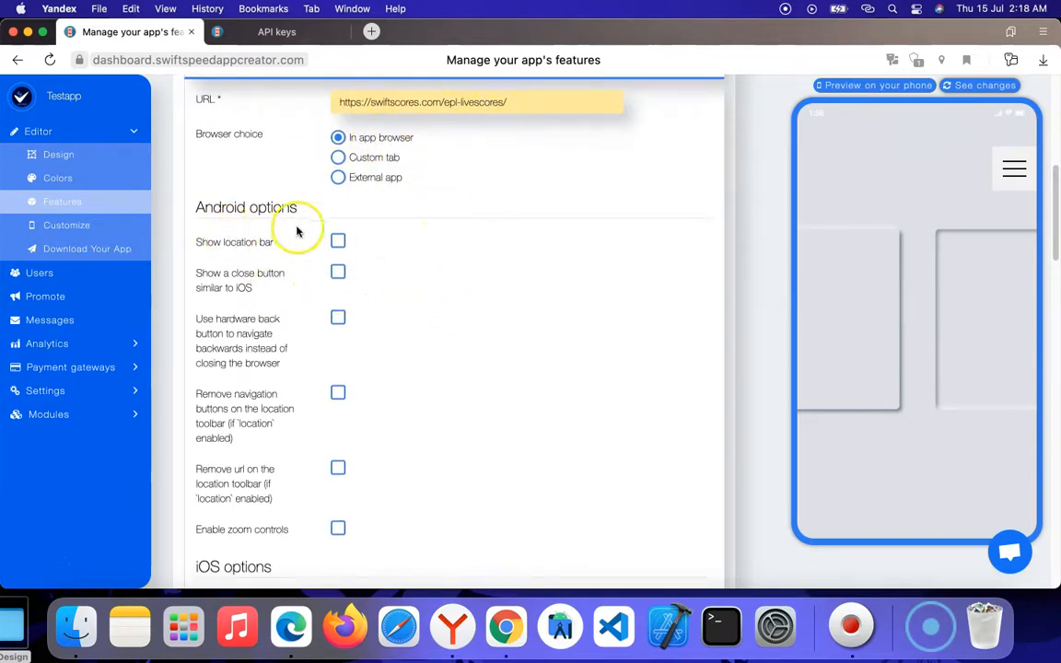
pyautogui.scroll(-3, 277, 198)
pyautogui.moveTo(270, 116); pyautogui.dragTo(379, 547)
pyautogui.scroll(-3, 452, 340)
pyautogui.scroll(5, 488, 253)
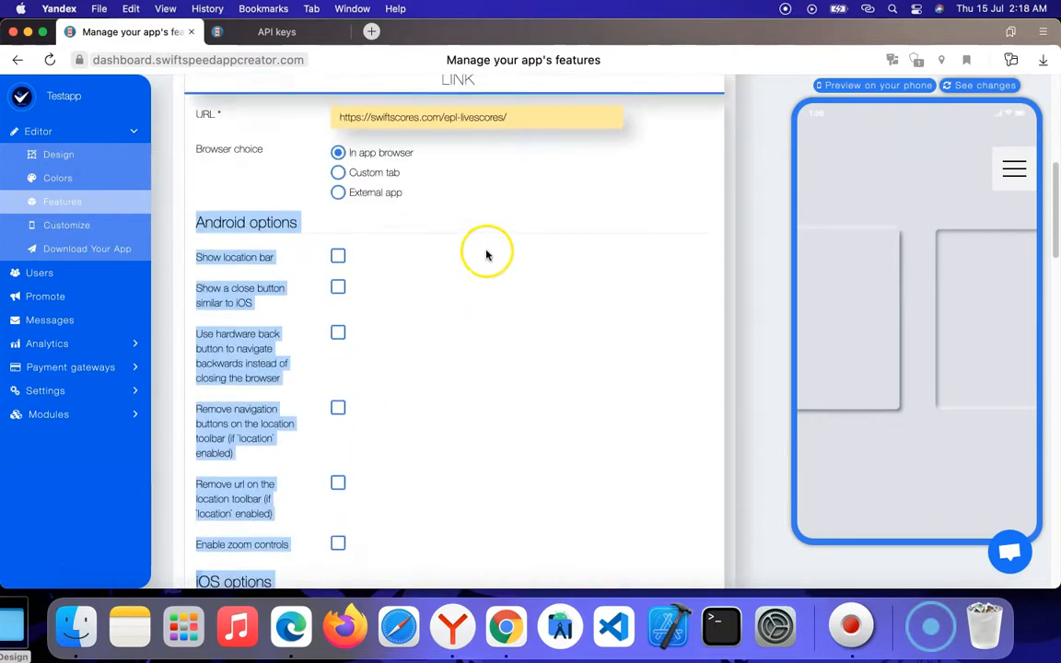
pyautogui.click(508, 233)
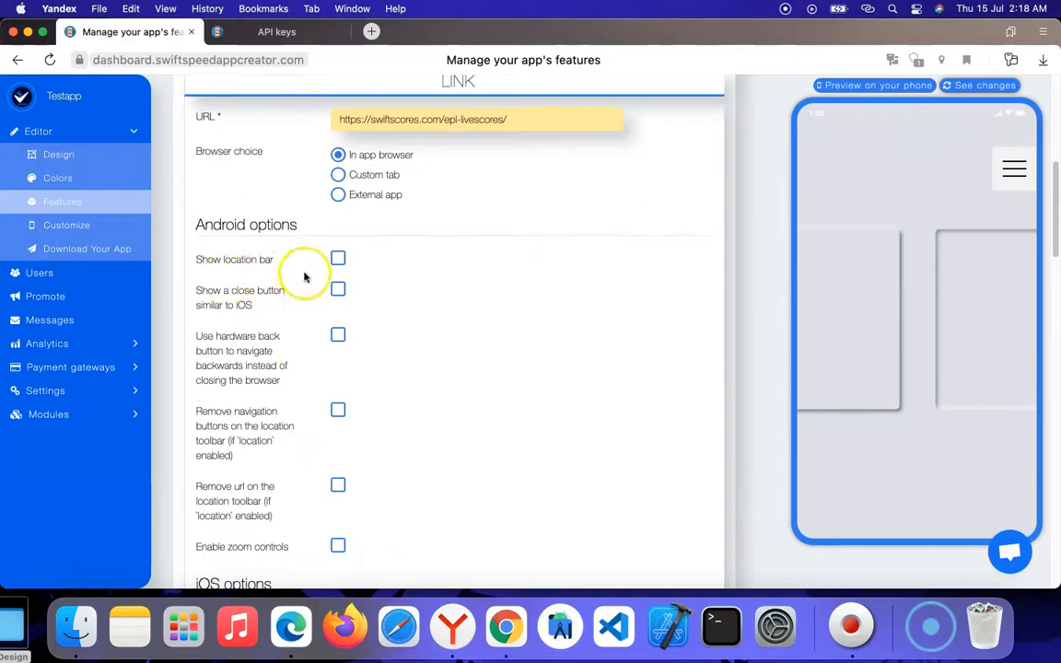
pyautogui.scroll(-7, 405, 265)
pyautogui.scroll(5, 281, 210)
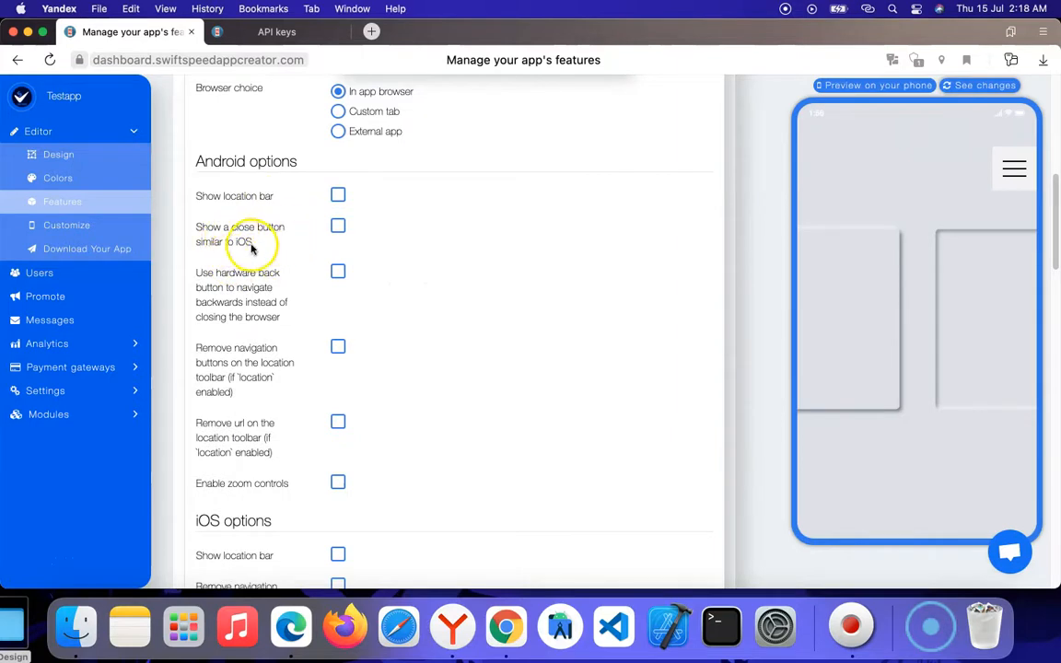
pyautogui.scroll(-1, 402, 253)
pyautogui.scroll(-1, 399, 256)
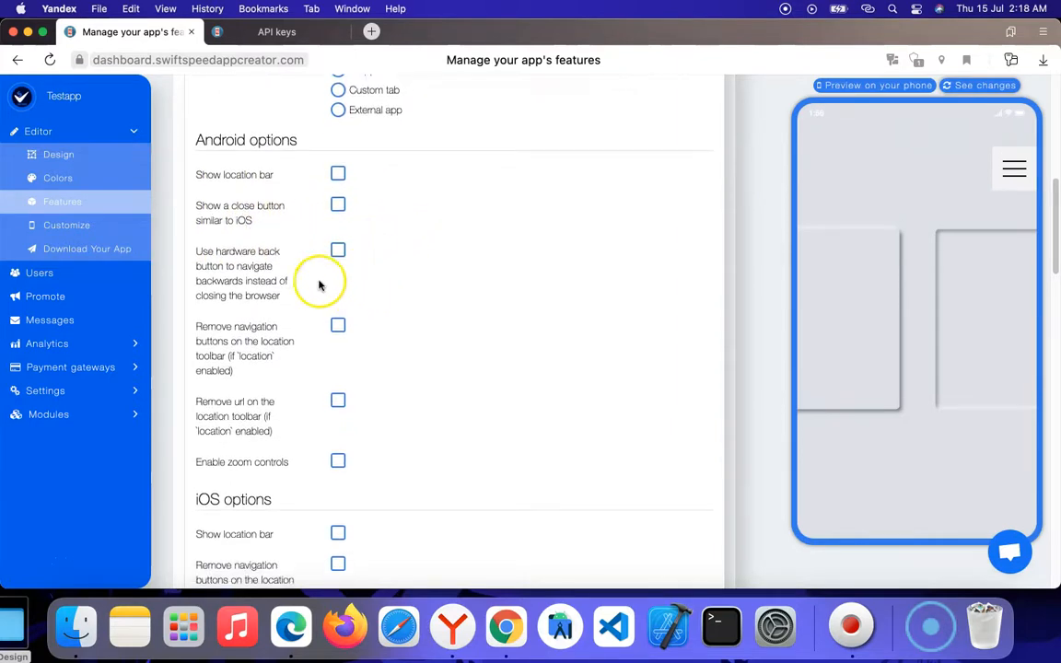
pyautogui.scroll(-1, 267, 263)
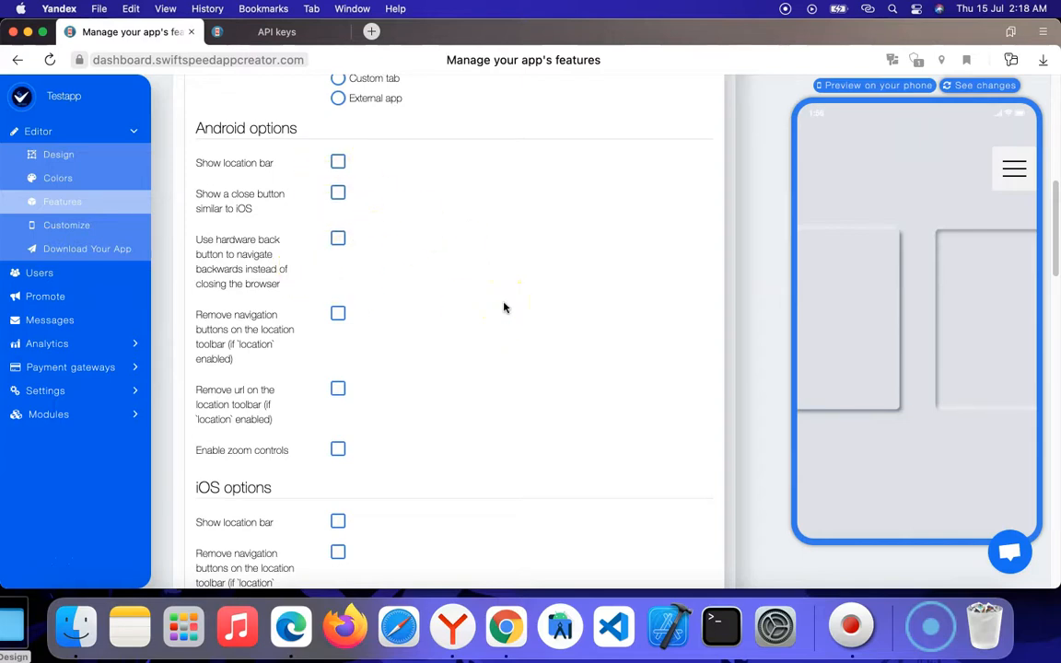
# Step: Enable backward navigation with the hardware back button and zoom controls in the link's Android options
pyautogui.click(338, 237)
pyautogui.scroll(-1, 426, 307)
pyautogui.scroll(-3, 353, 368)
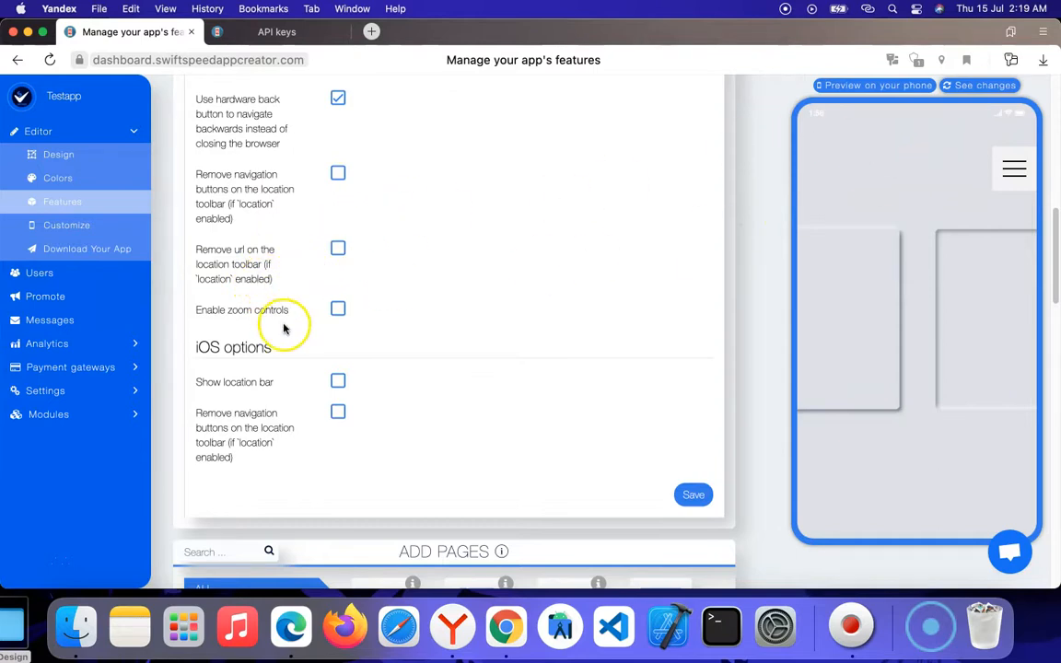
pyautogui.scroll(-2, 281, 314)
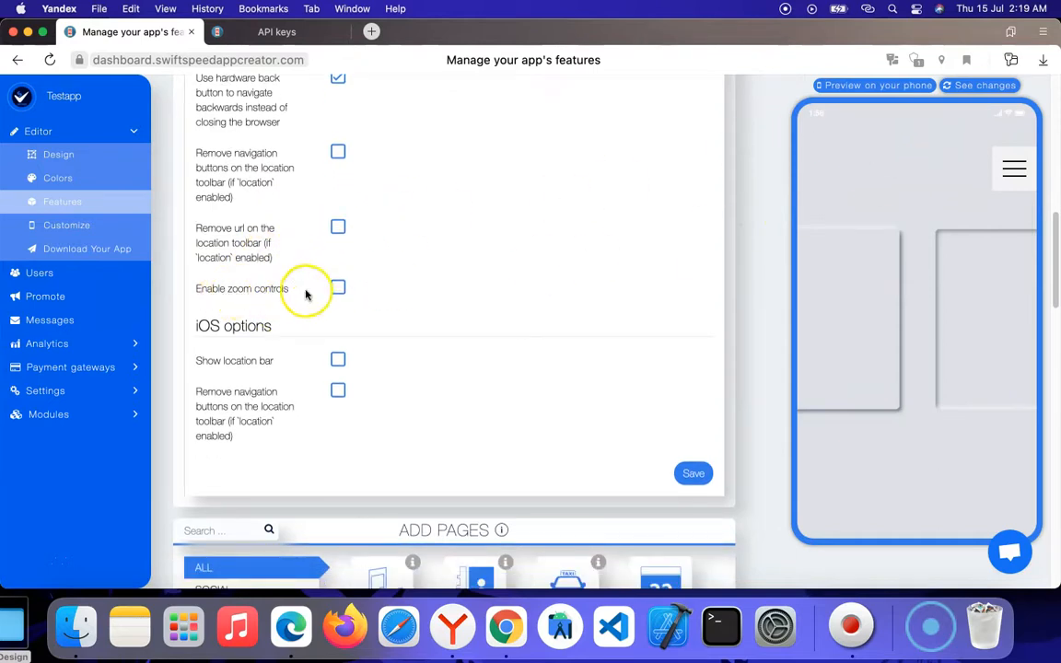
pyautogui.click(447, 278)
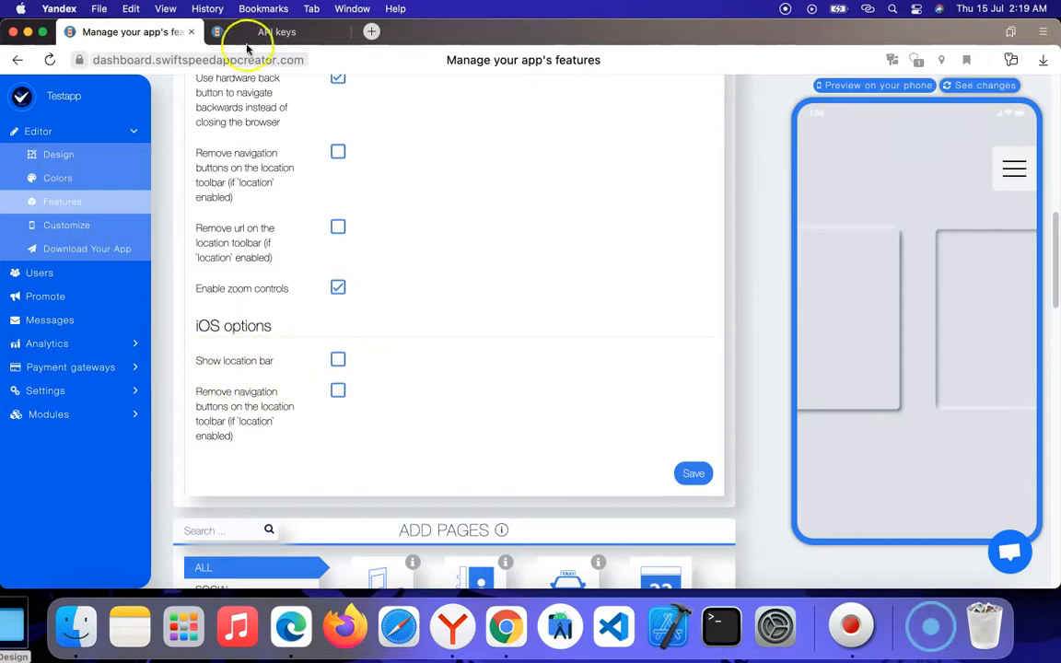
# Step: Save the Swiftscores page's link settings and return to the top of the features page
pyautogui.scroll(3, 369, 267)
pyautogui.scroll(-4, 379, 268)
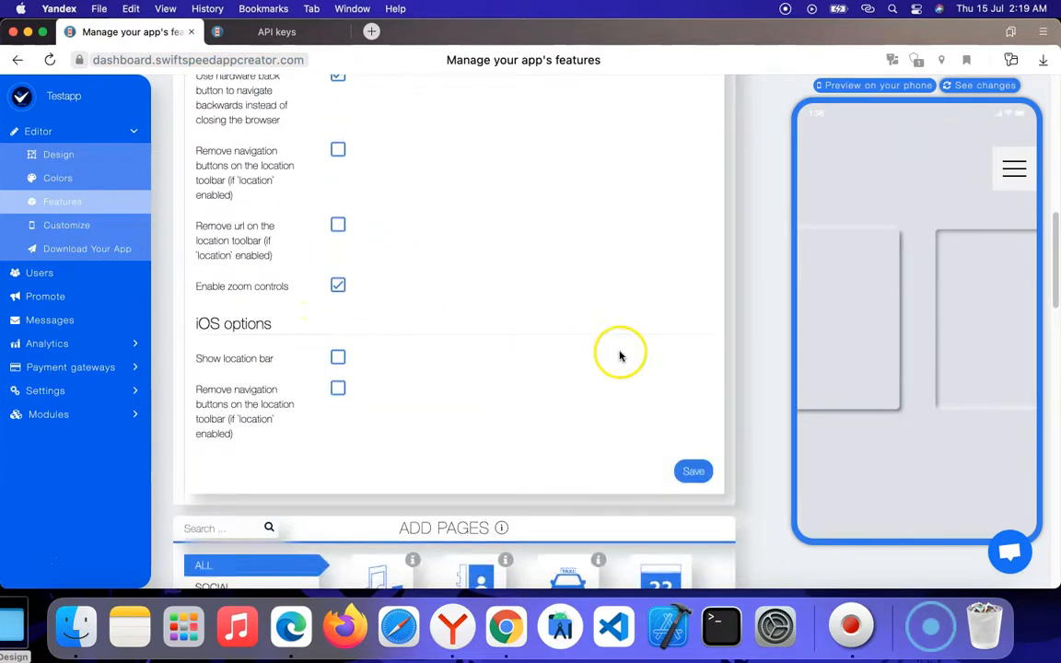
pyautogui.click(690, 446)
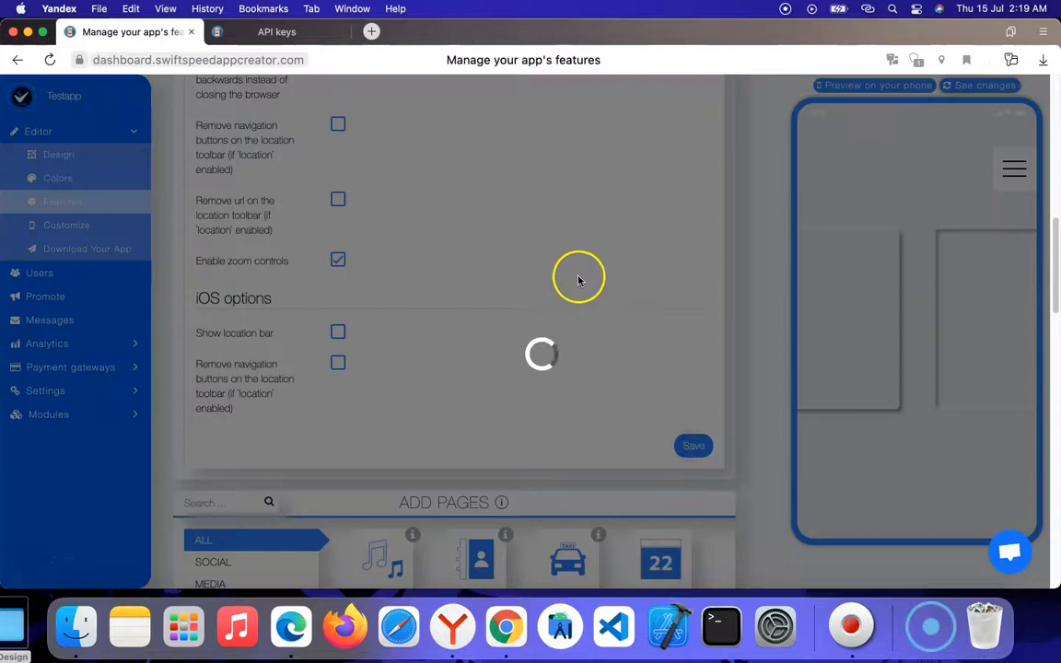
pyautogui.scroll(6, 505, 242)
pyautogui.scroll(10, 506, 239)
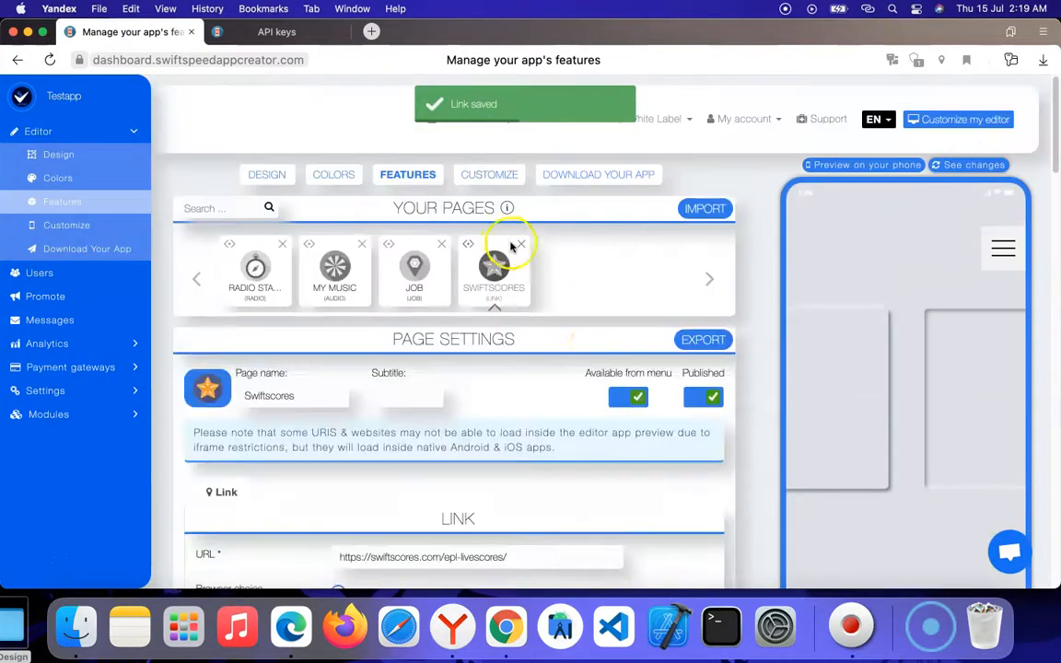
# Step: Open the Swiftscores link's URL in a new browser tab and look through the live-scores page
pyautogui.scroll(-3, 526, 344)
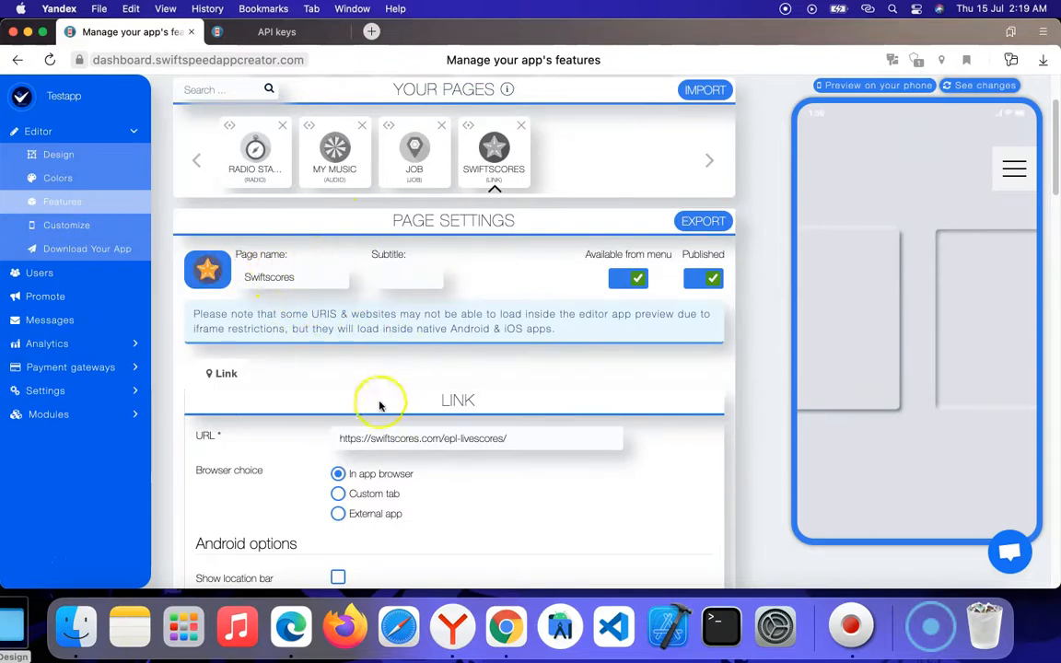
pyautogui.tripleClick(417, 439)
pyautogui.rightClick(419, 439)
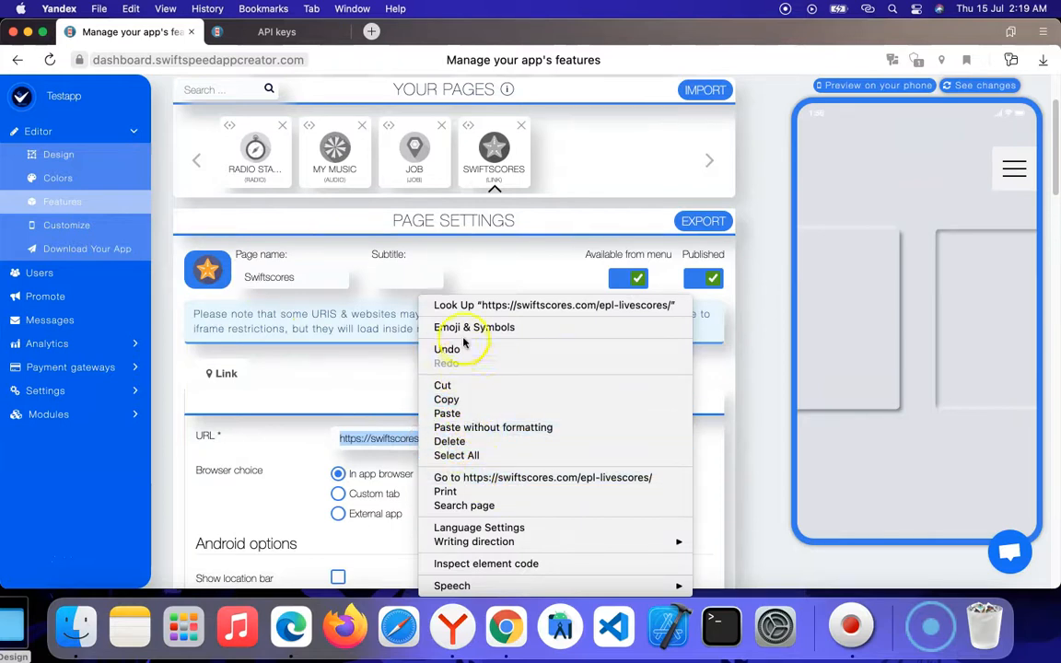
pyautogui.click(485, 477)
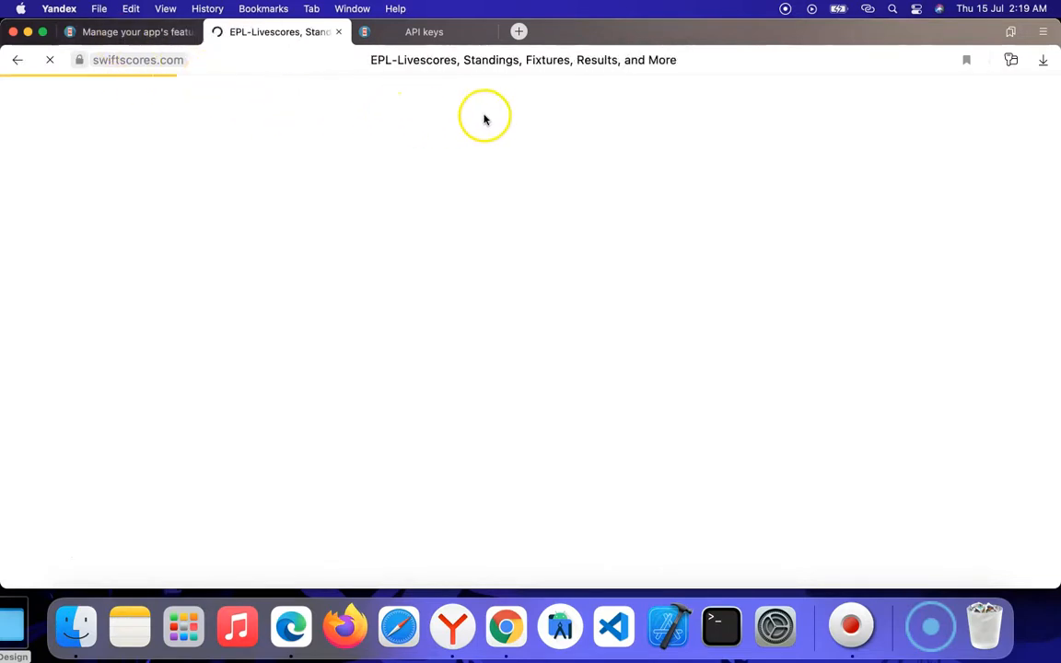
pyautogui.scroll(-3, 460, 184)
pyautogui.scroll(-2, 451, 195)
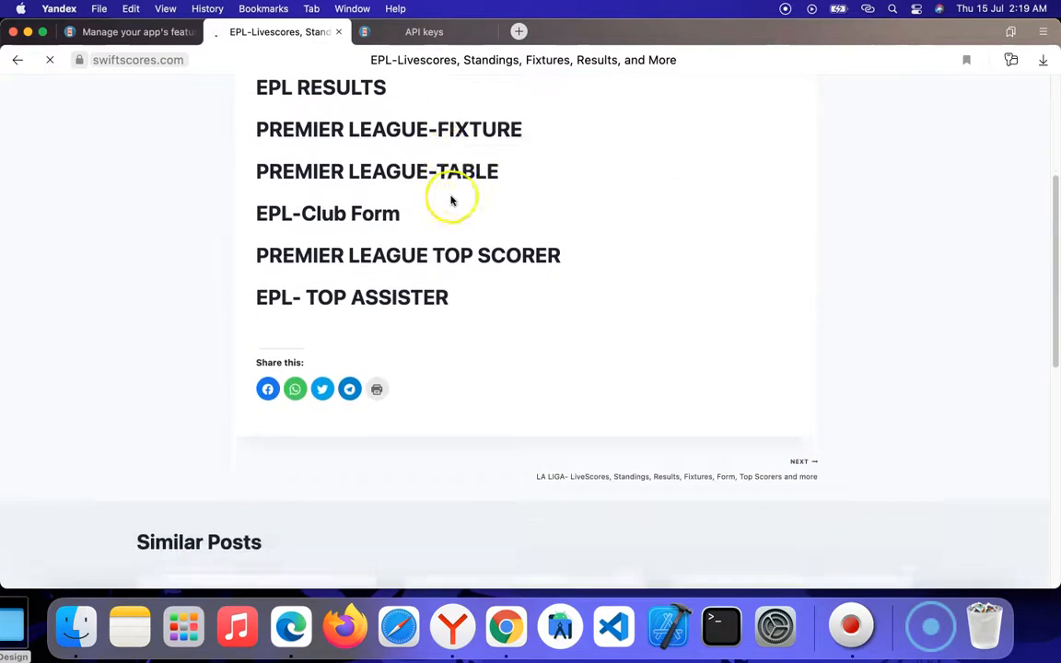
pyautogui.scroll(4, 454, 197)
pyautogui.scroll(-2, 460, 197)
pyautogui.scroll(-15, 500, 292)
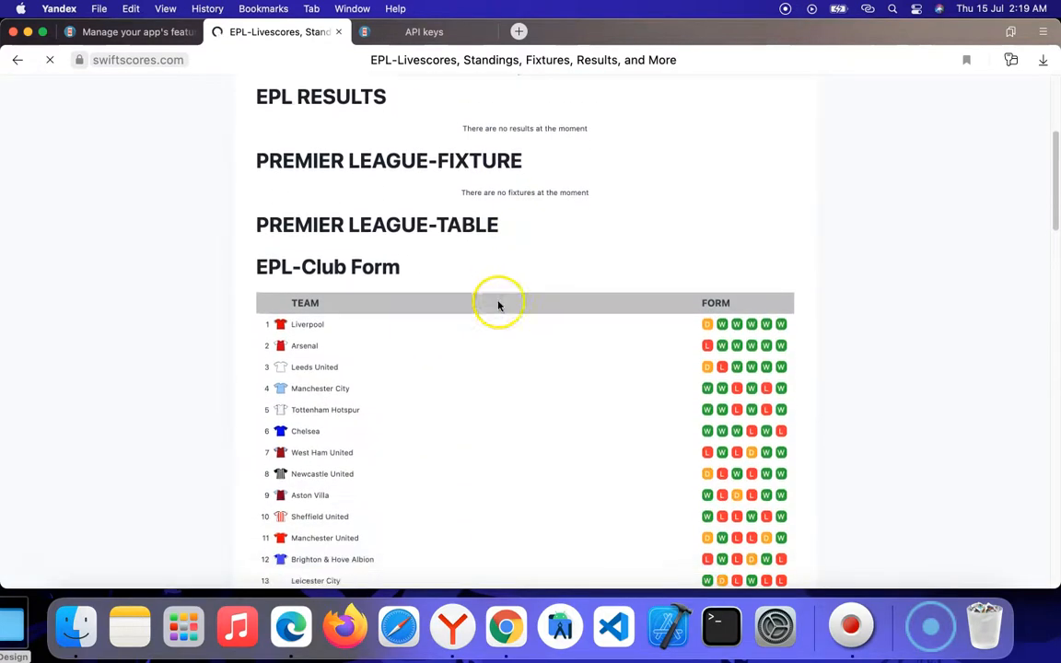
pyautogui.scroll(20, 502, 267)
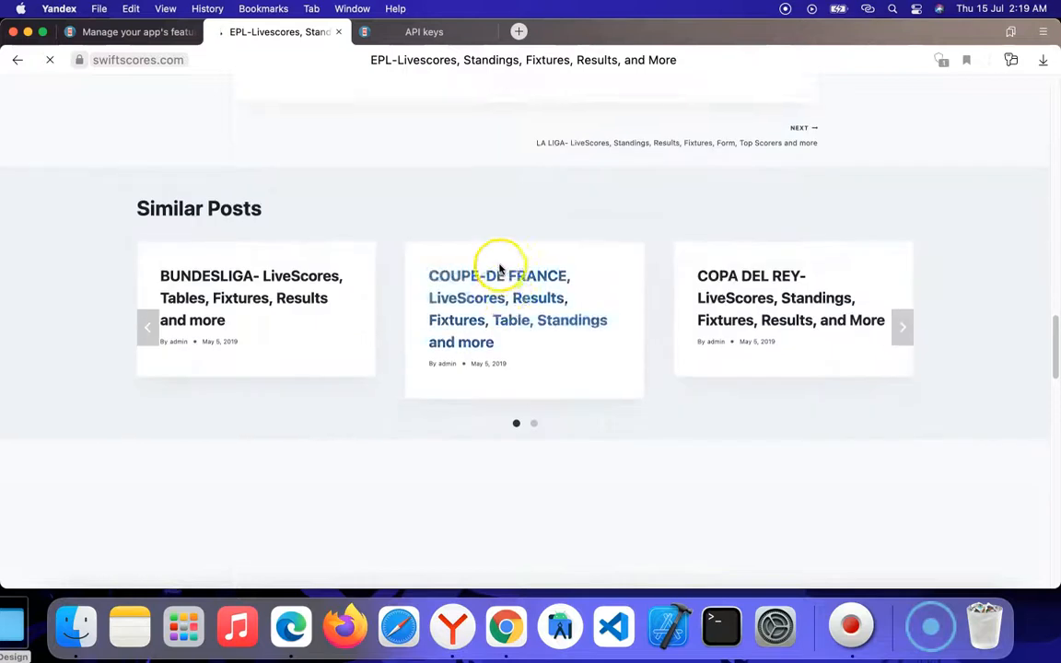
pyautogui.scroll(-4, 502, 264)
pyautogui.scroll(5, 500, 262)
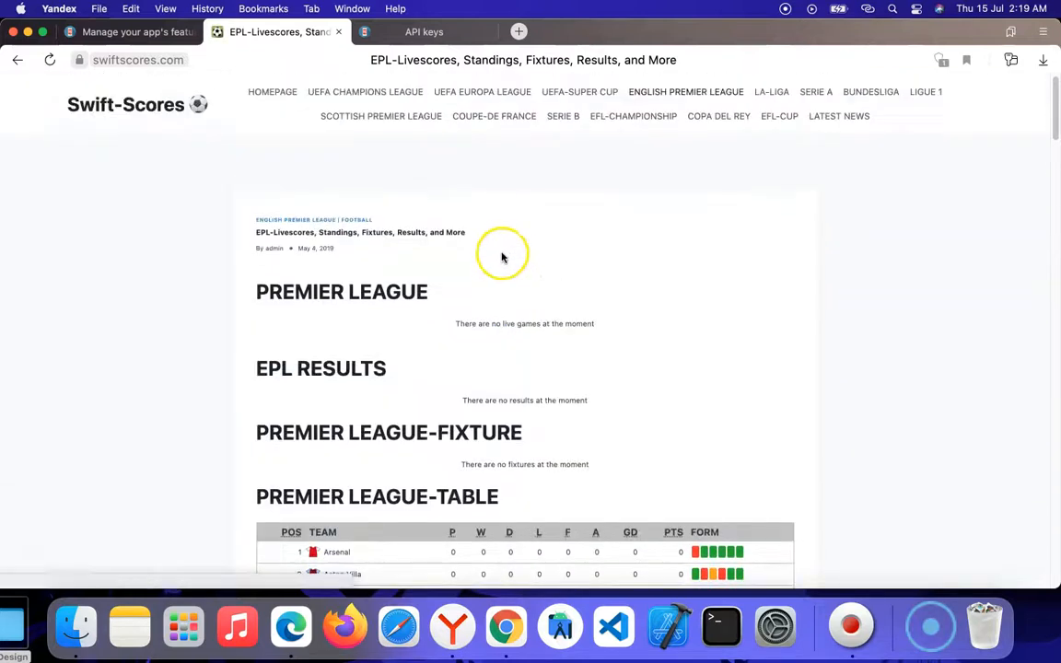
# Step: Return to the app's features page, refresh the phone preview and open Swiftscores from the previewed app's menu
pyautogui.click(152, 32)
pyautogui.scroll(-2, 670, 350)
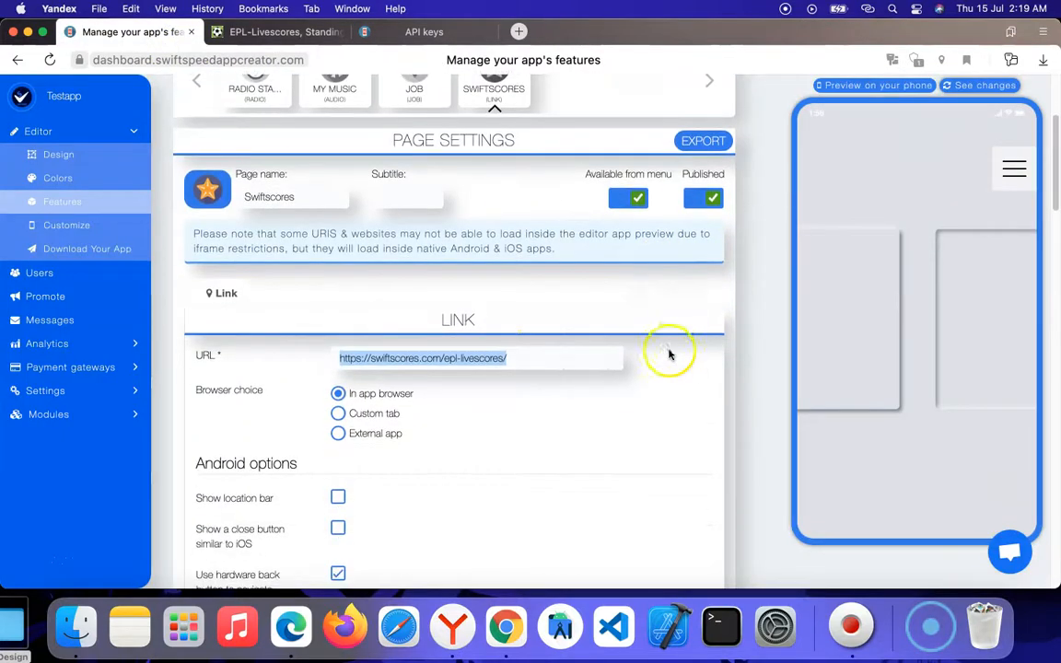
pyautogui.scroll(4, 737, 276)
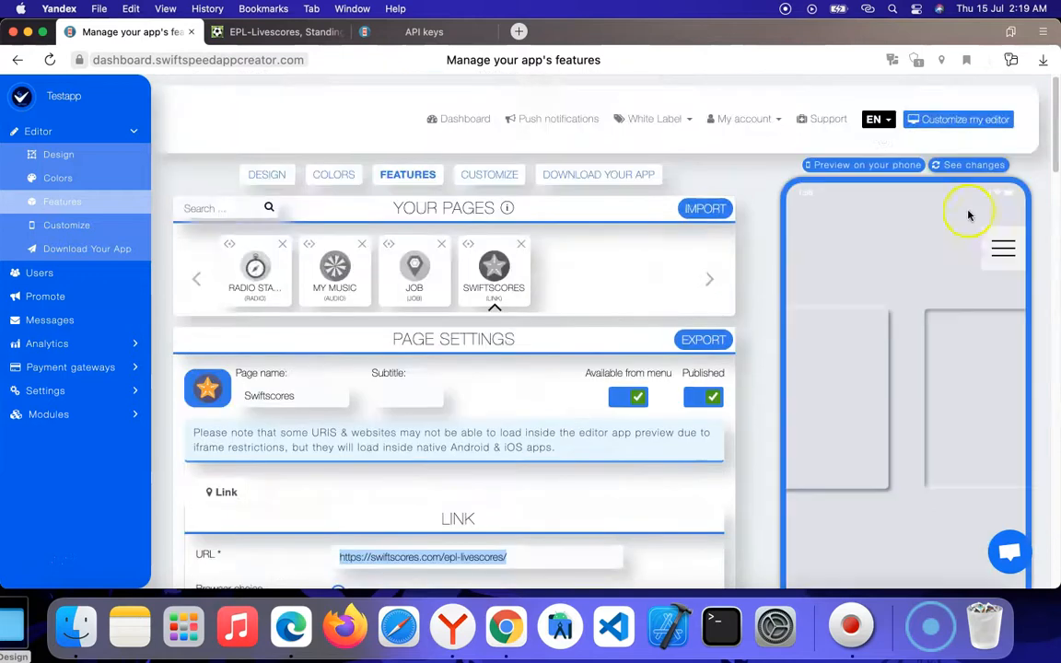
pyautogui.click(966, 165)
pyautogui.scroll(-5, 642, 317)
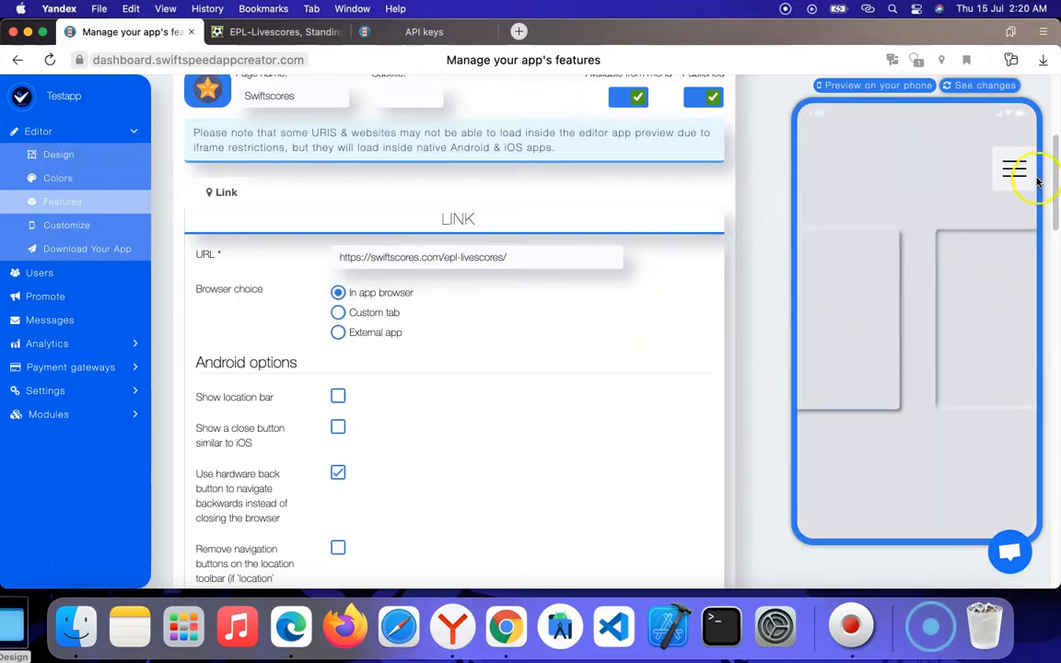
pyautogui.click(1019, 170)
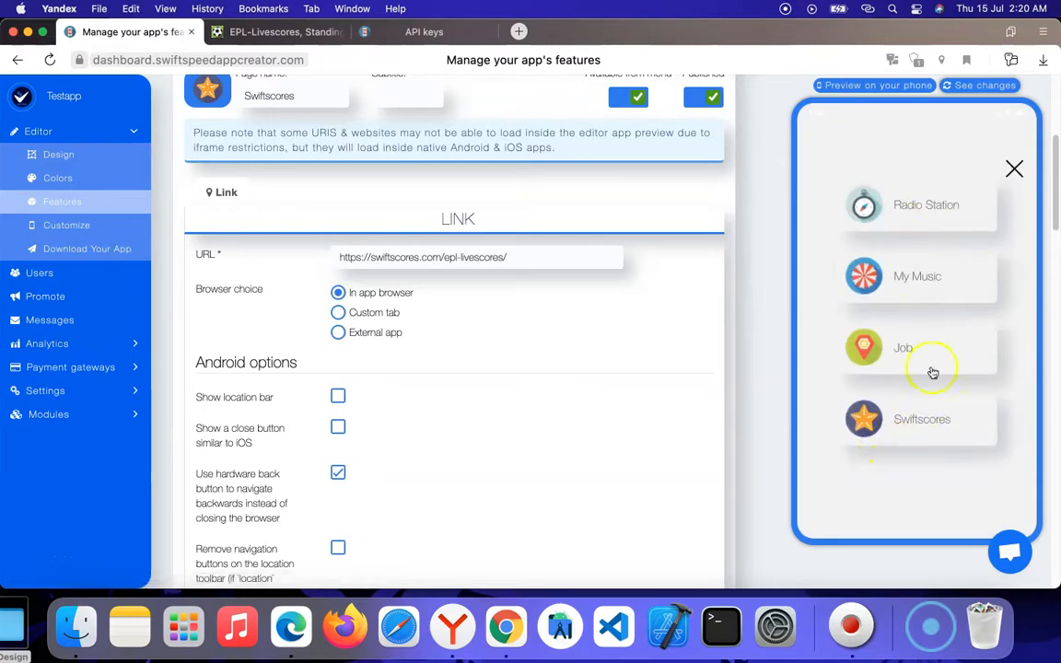
pyautogui.click(925, 419)
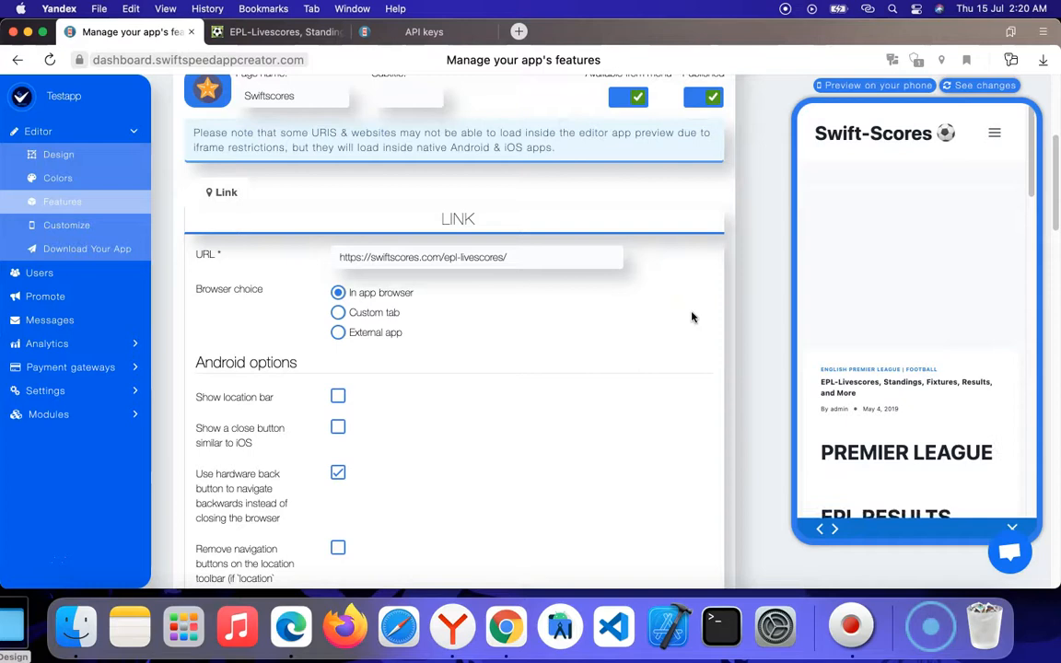
# Step: Look through the Swiftscores web page inside the phone preview, including its league tables and footer
pyautogui.tripleClick(963, 374)
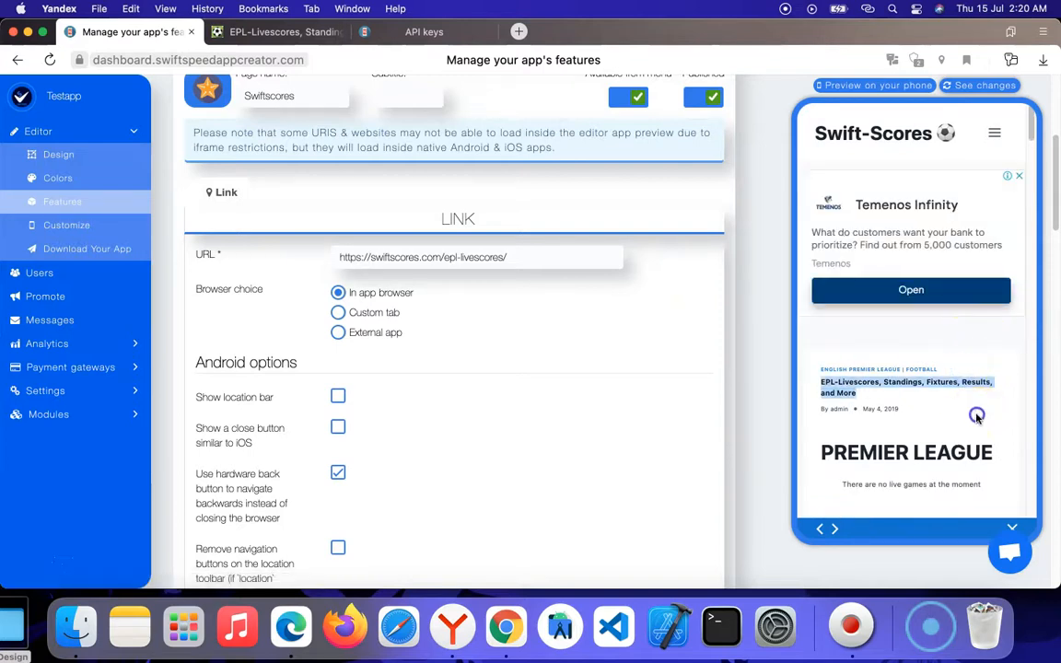
pyautogui.scroll(-10, 972, 422)
pyautogui.scroll(-15, 967, 426)
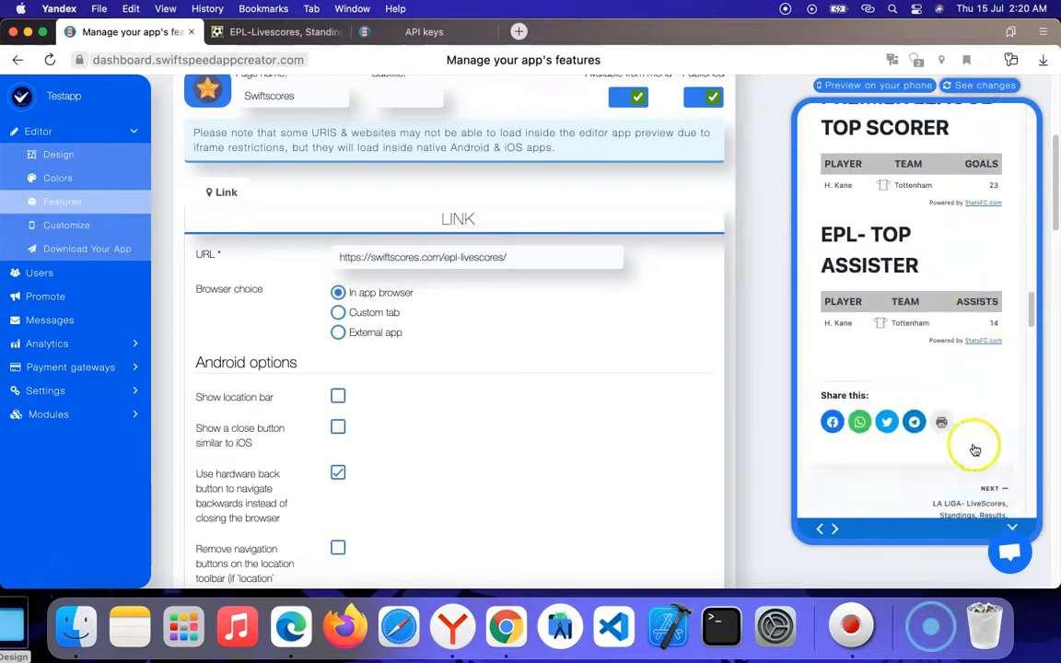
pyautogui.scroll(-20, 974, 449)
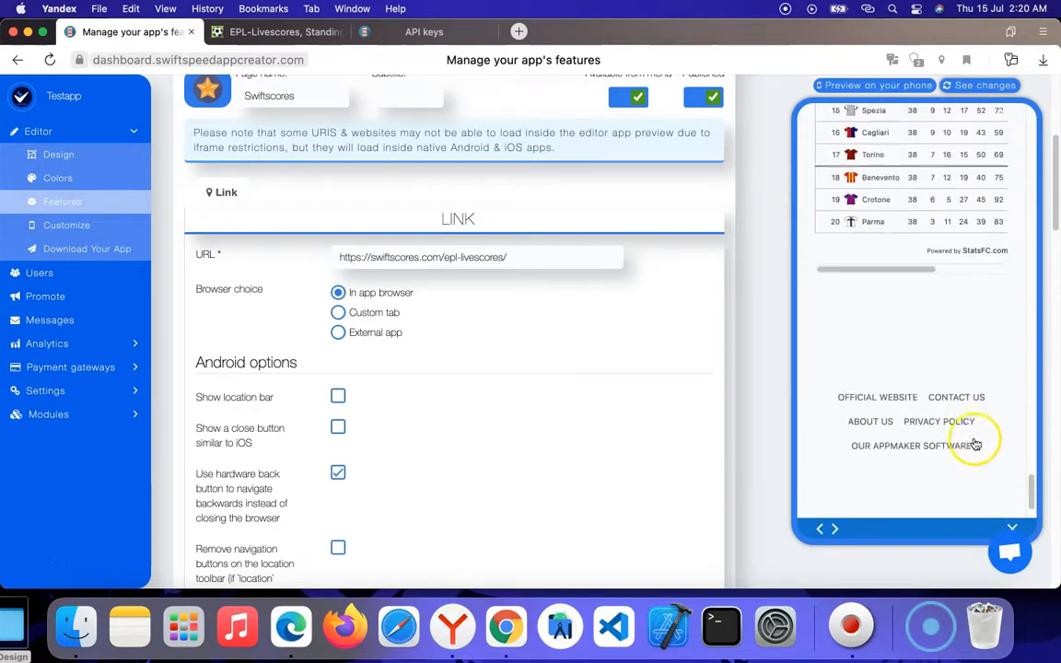
pyautogui.scroll(-1, 976, 444)
pyautogui.scroll(15, 961, 319)
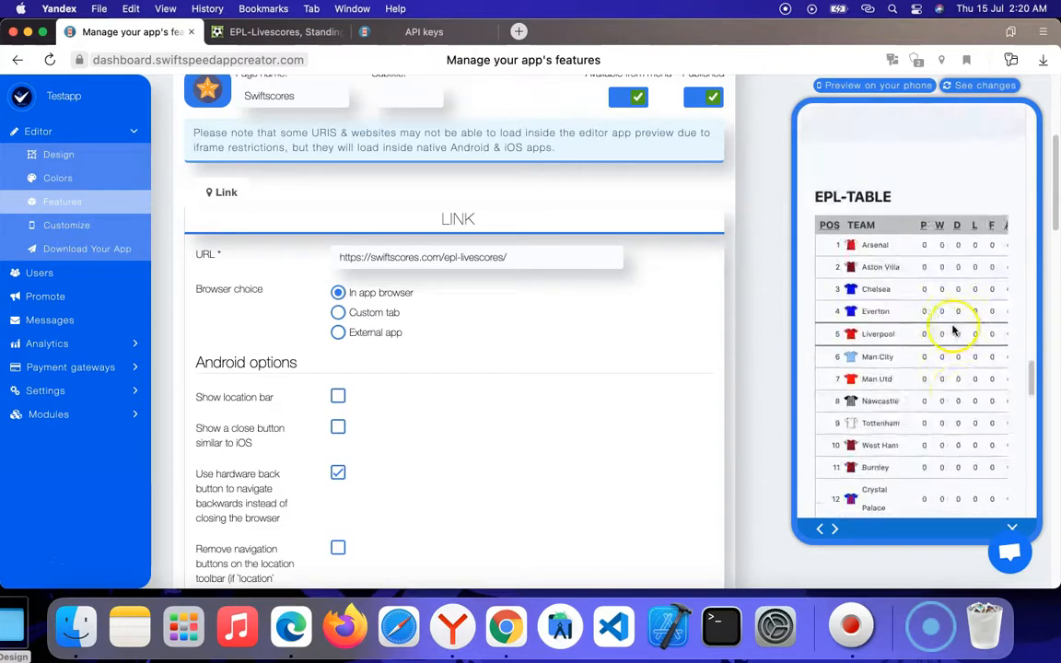
pyautogui.scroll(-8, 949, 324)
pyautogui.scroll(5, 945, 319)
pyautogui.scroll(6, 502, 303)
pyautogui.scroll(-1, 481, 468)
# Step: Add a Links page to the app and name it My Organizations
pyautogui.scroll(-15, 478, 414)
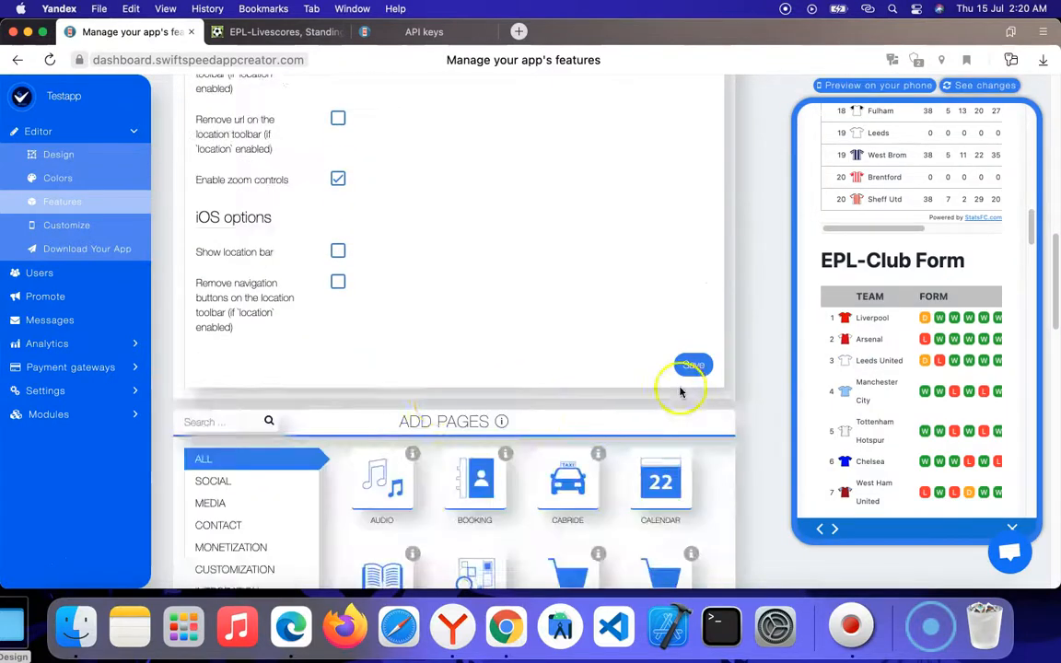
pyautogui.scroll(-10, 483, 396)
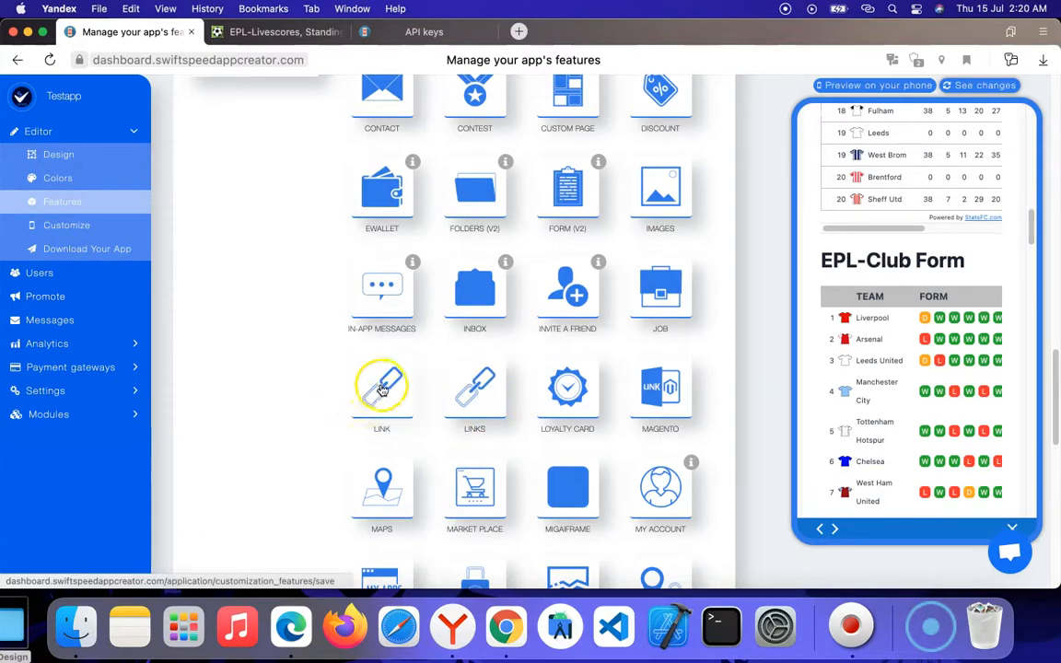
pyautogui.click(477, 399)
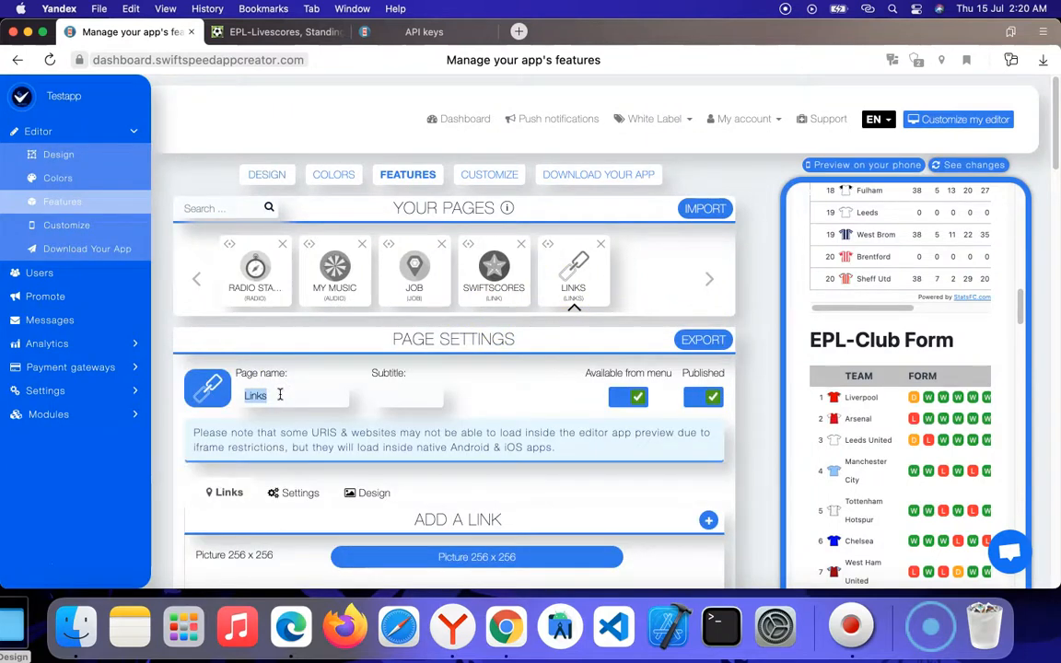
pyautogui.write('My')
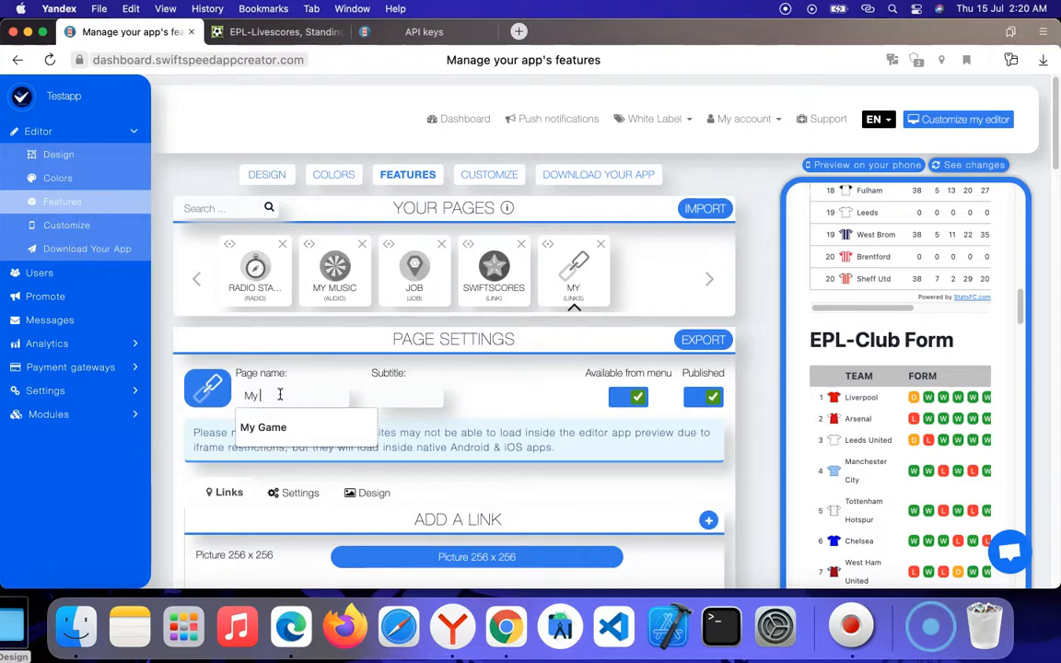
pyautogui.write(' Organizations')
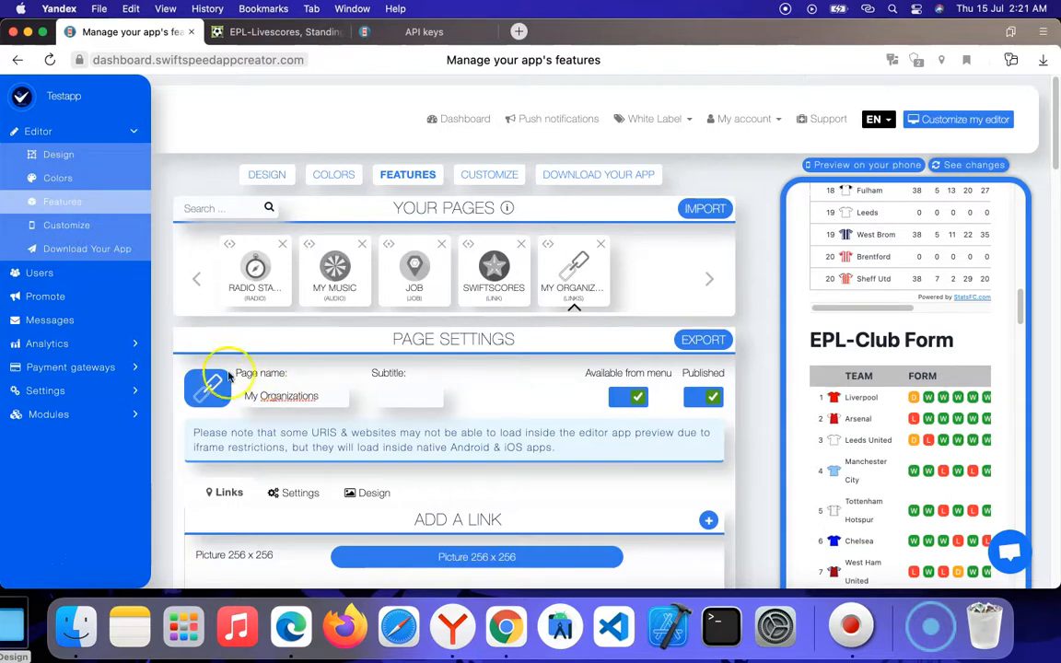
# Step: Set the My Organizations page's icon to the columned building from the icon library
pyautogui.click(208, 385)
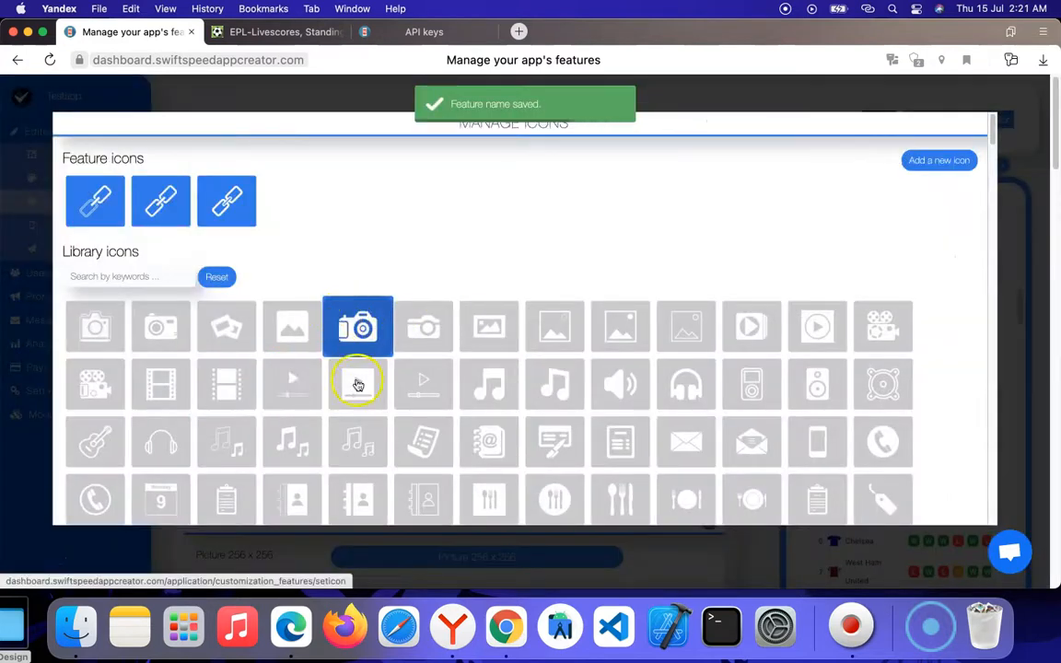
pyautogui.scroll(-20, 358, 385)
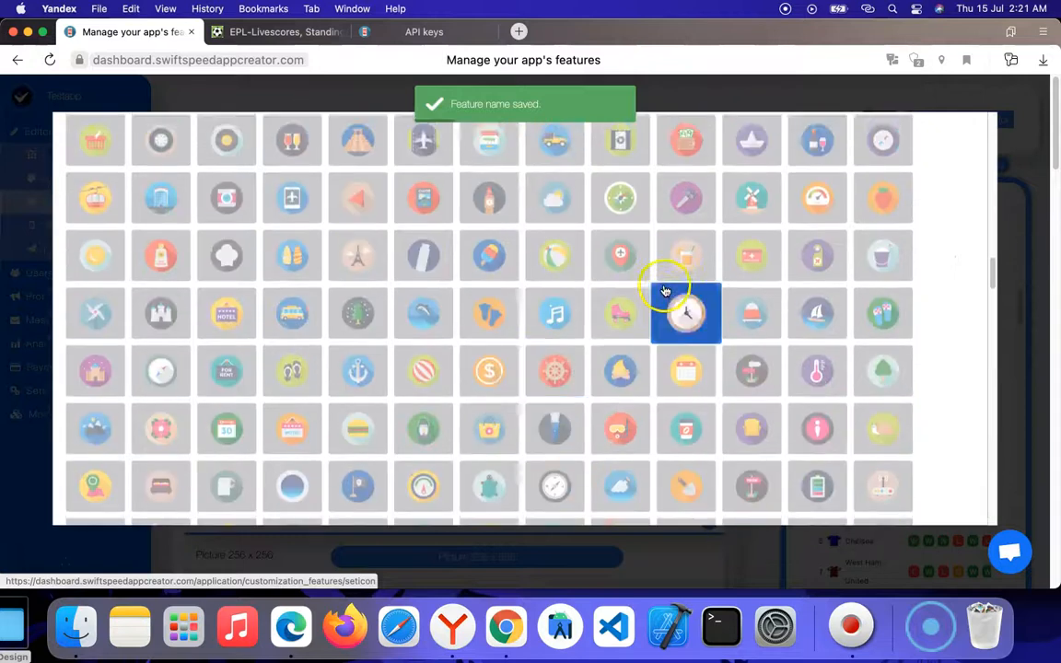
pyautogui.scroll(10, 665, 291)
pyautogui.click(774, 301)
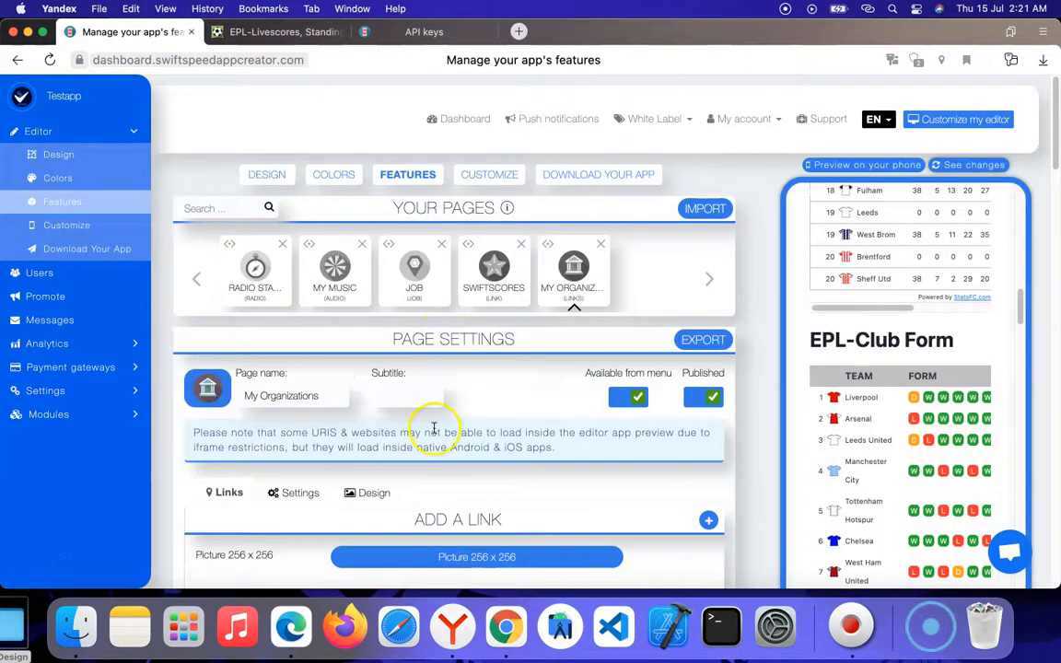
# Step: Check the My Organizations page's settings and options, and return to its form for adding a link
pyautogui.scroll(-3, 333, 389)
pyautogui.scroll(-4, 390, 402)
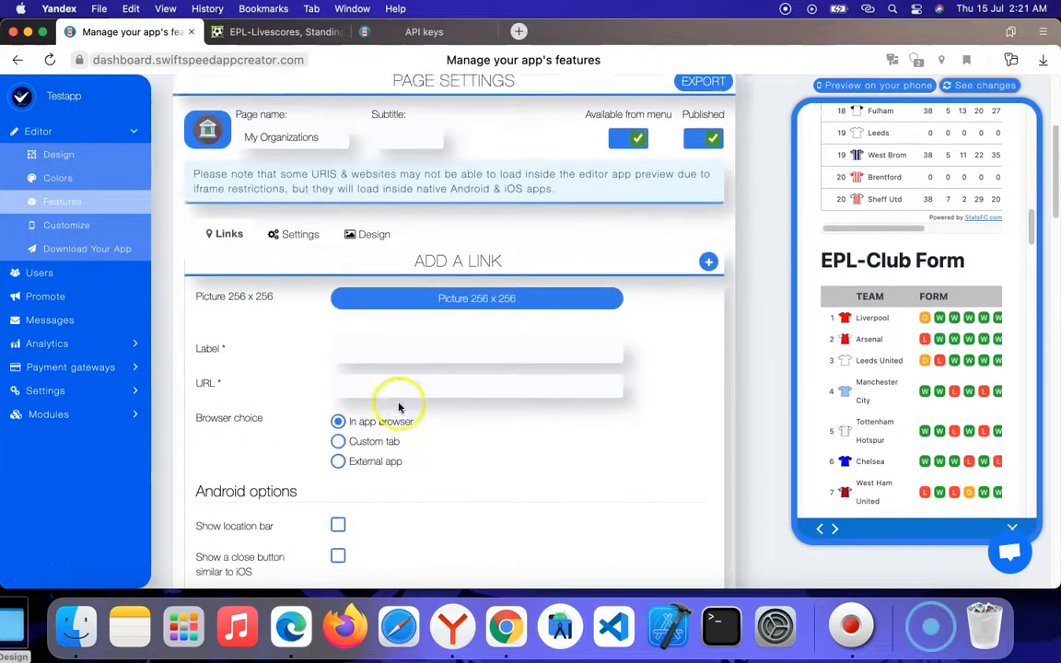
pyautogui.click(298, 213)
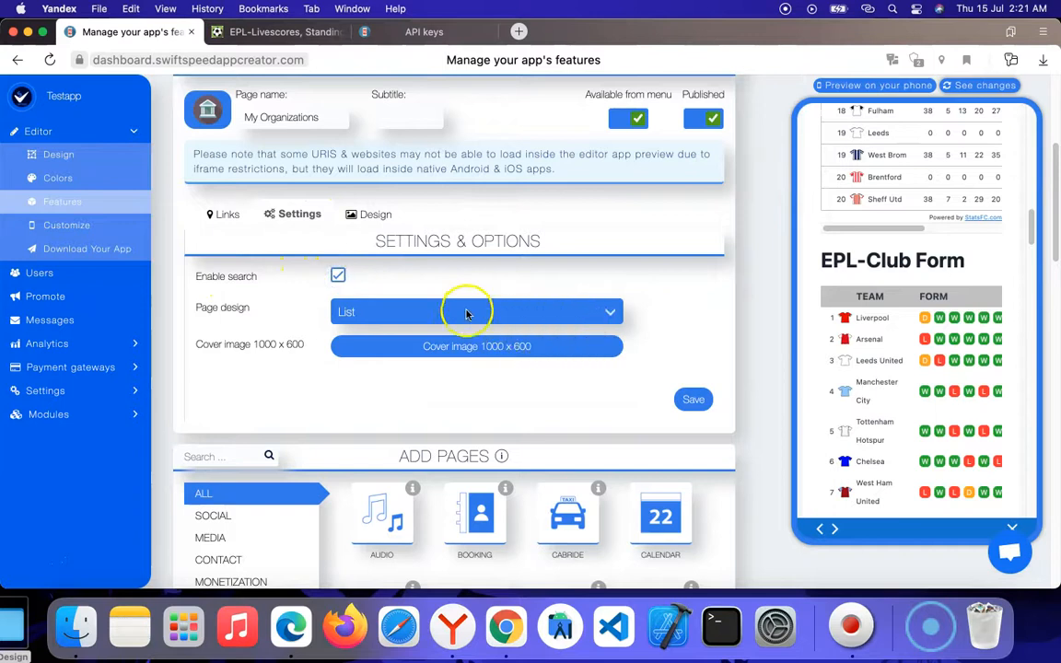
pyautogui.click(221, 214)
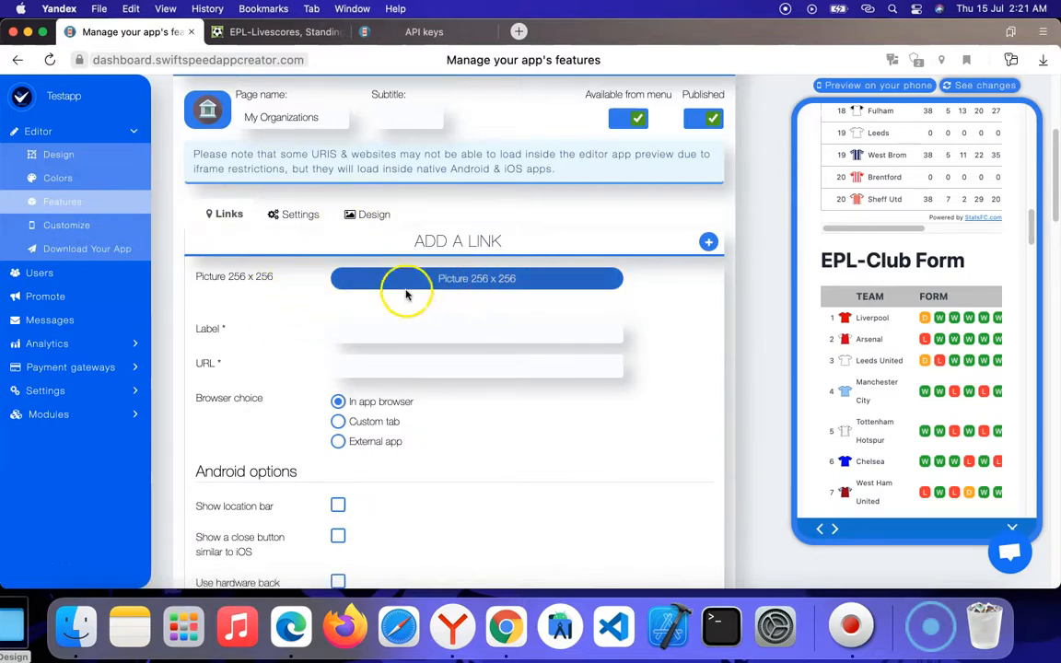
pyautogui.scroll(-5, 406, 295)
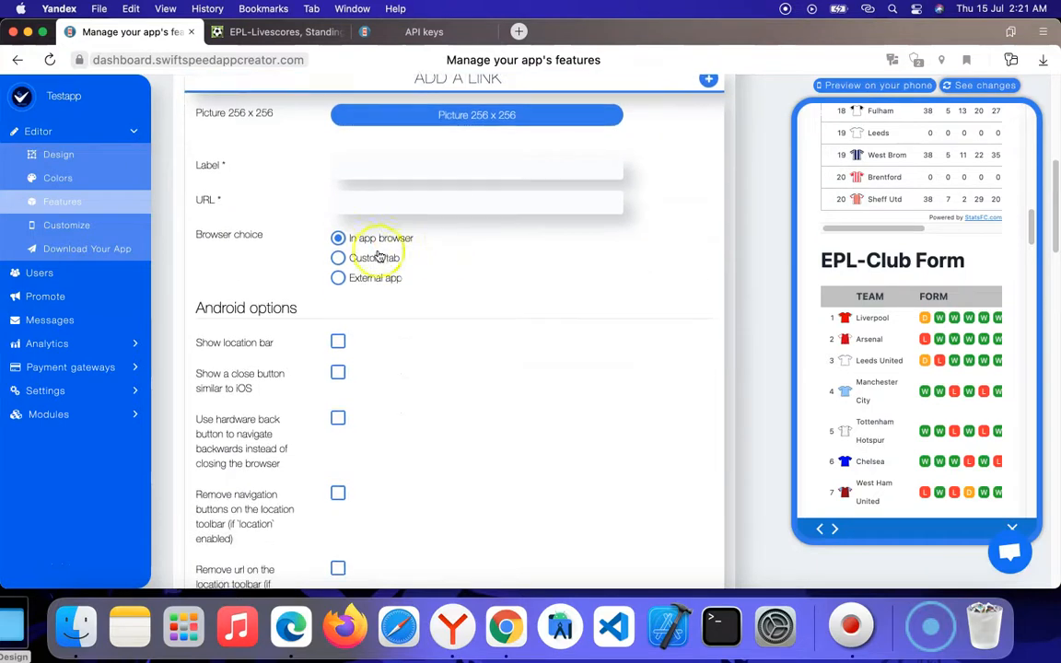
pyautogui.click(379, 164)
pyautogui.click(232, 178)
pyautogui.click(401, 170)
pyautogui.click(267, 187)
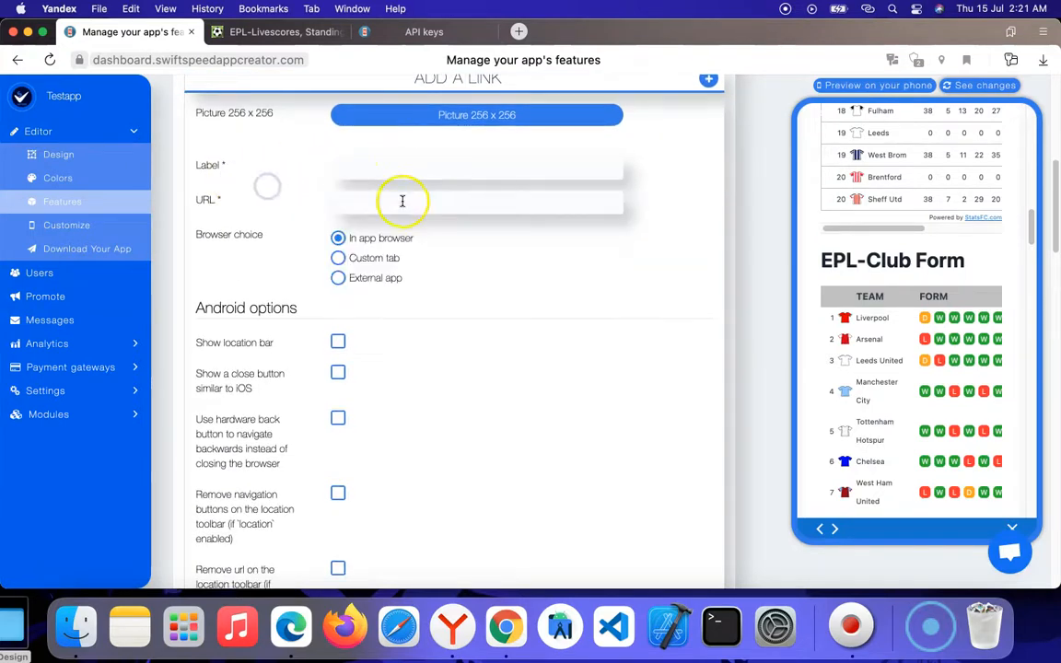
pyautogui.click(391, 168)
pyautogui.click(402, 198)
pyautogui.click(429, 202)
pyautogui.click(423, 241)
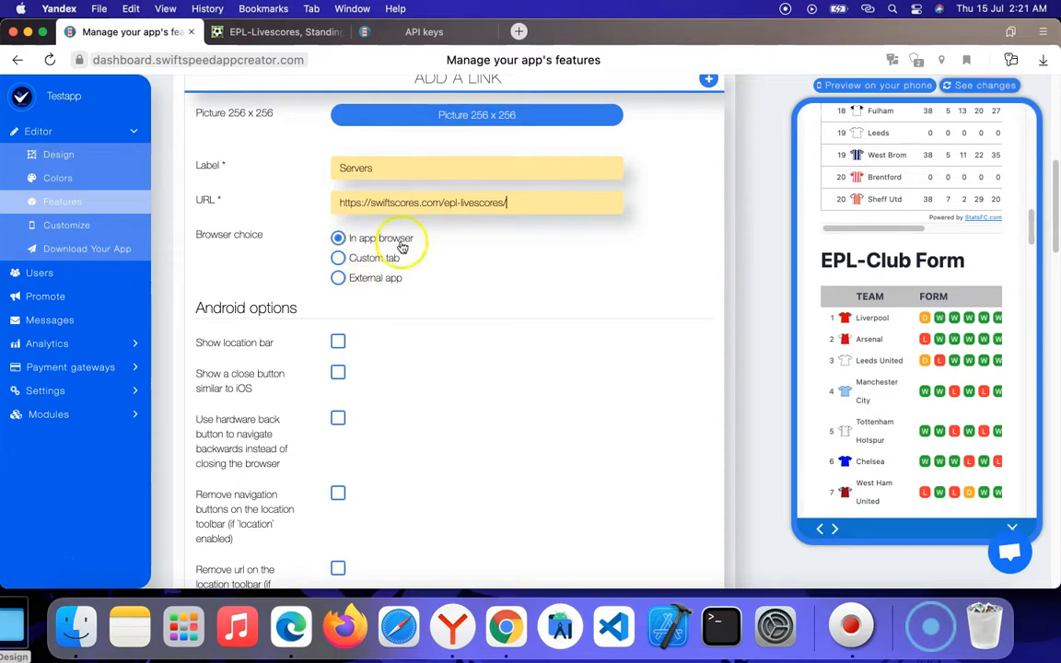
pyautogui.scroll(-6, 442, 285)
pyautogui.click(689, 481)
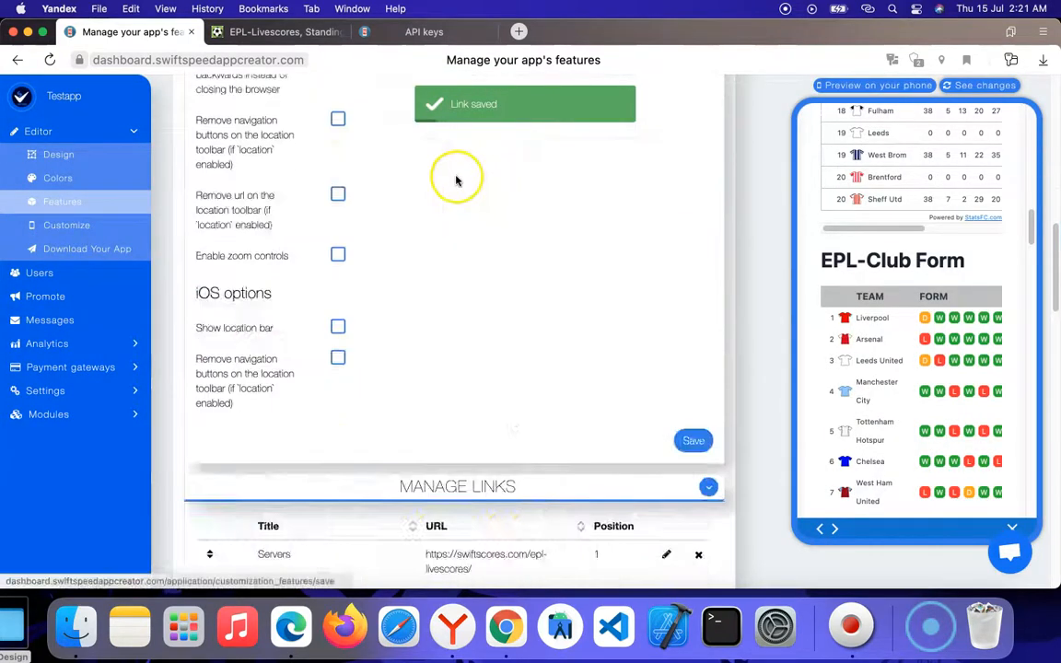
# Step: Review the saved entries in the Manage Links section of the My Organizations page
pyautogui.scroll(7, 457, 181)
pyautogui.scroll(-3, 486, 263)
pyautogui.scroll(-5, 293, 213)
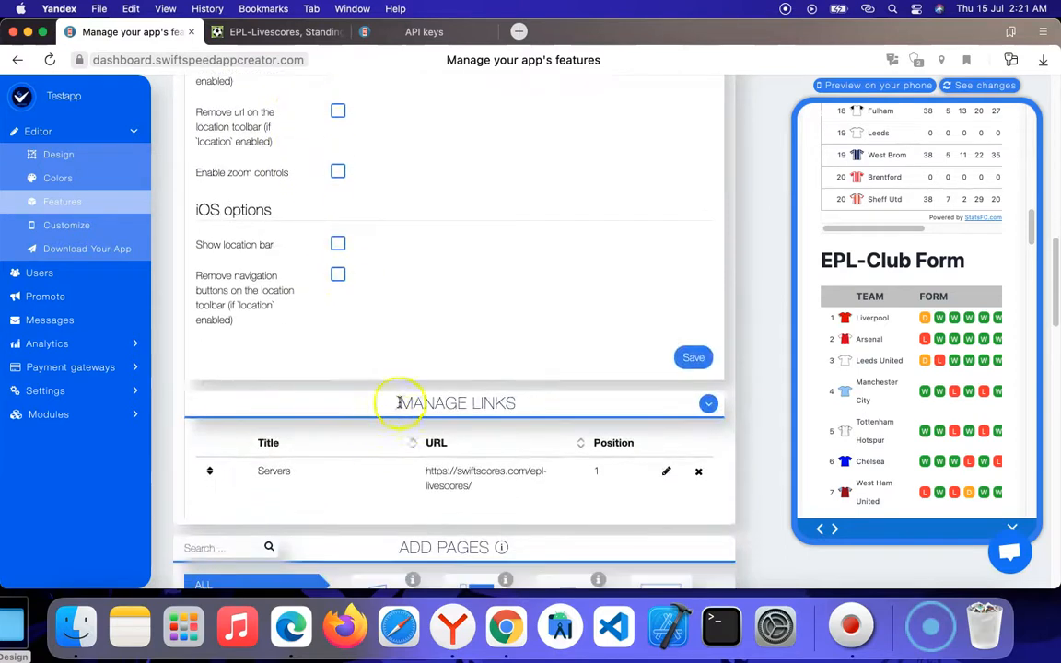
pyautogui.moveTo(403, 407); pyautogui.dragTo(597, 415)
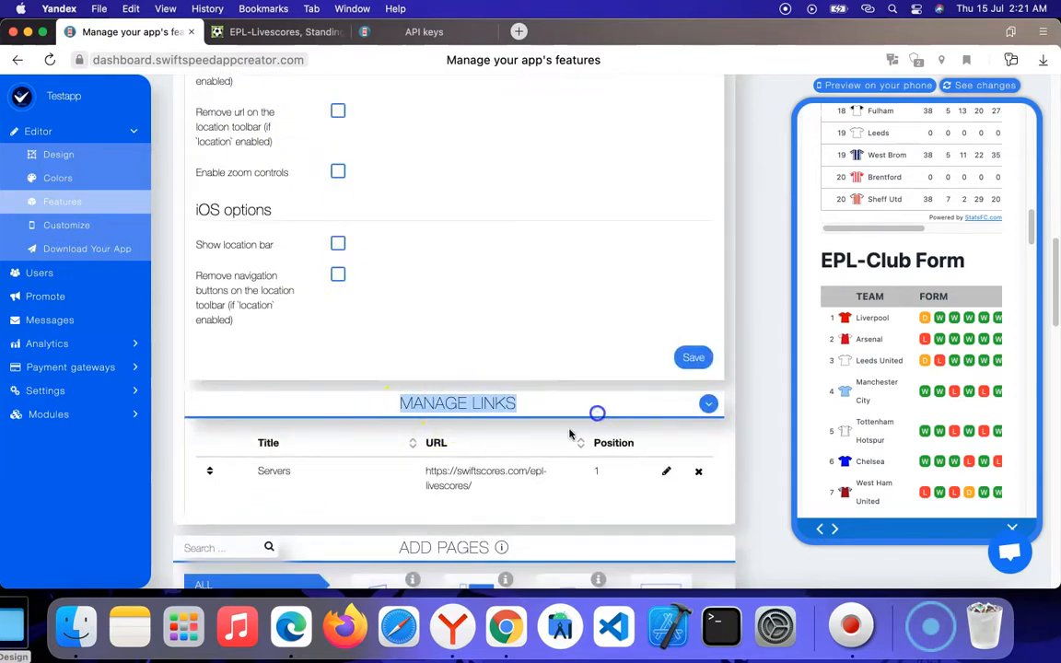
pyautogui.scroll(4, 403, 341)
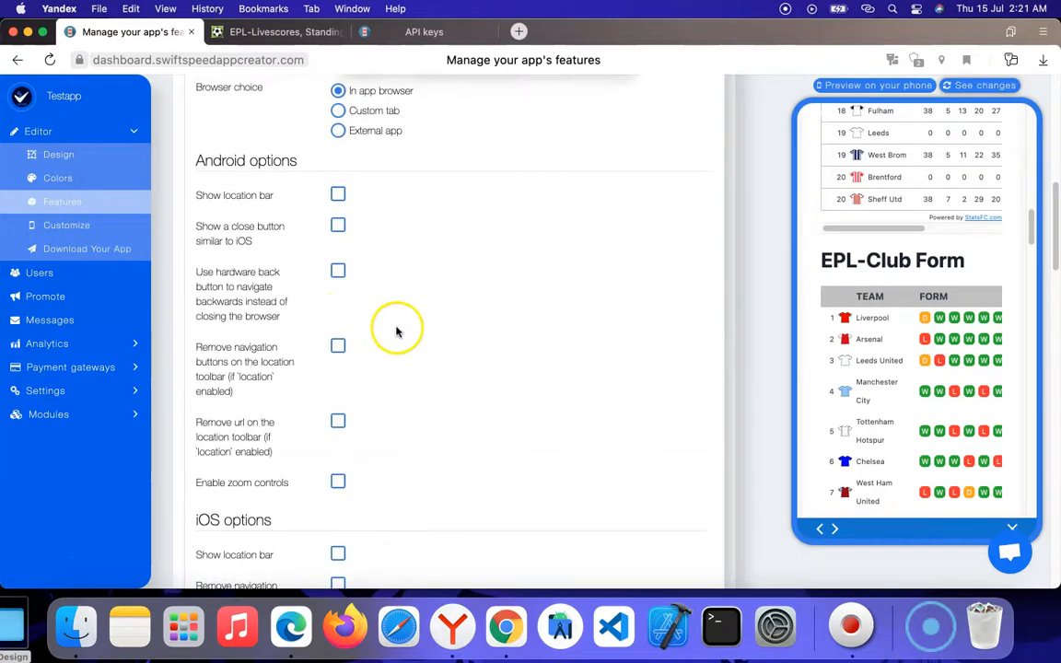
pyautogui.scroll(3, 397, 331)
pyautogui.scroll(-2, 391, 319)
pyautogui.click(373, 331)
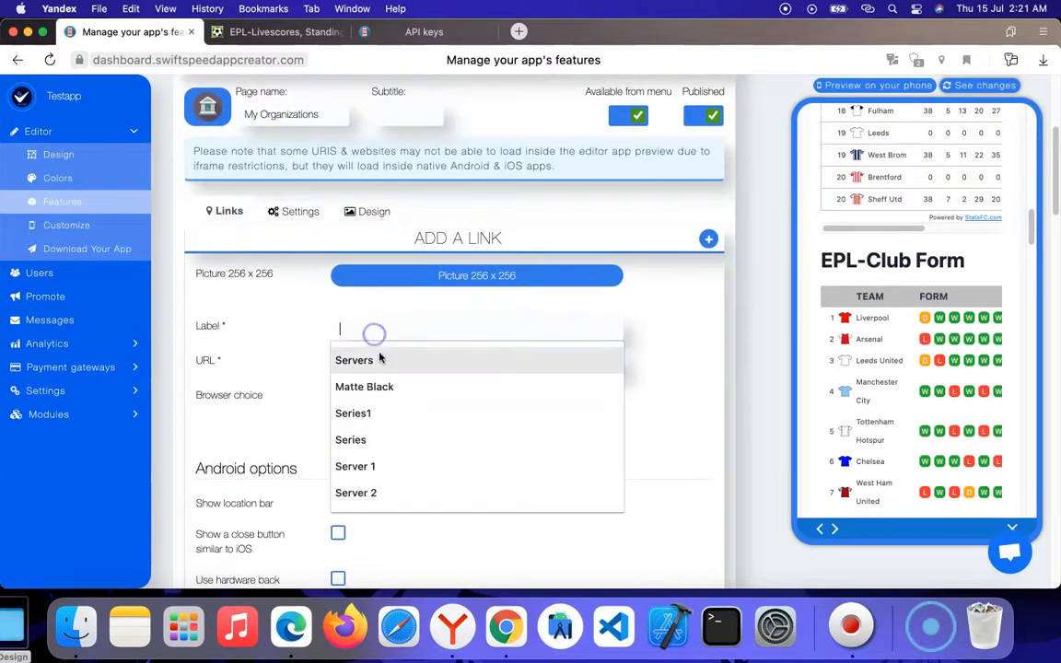
pyautogui.click(374, 385)
pyautogui.click(386, 367)
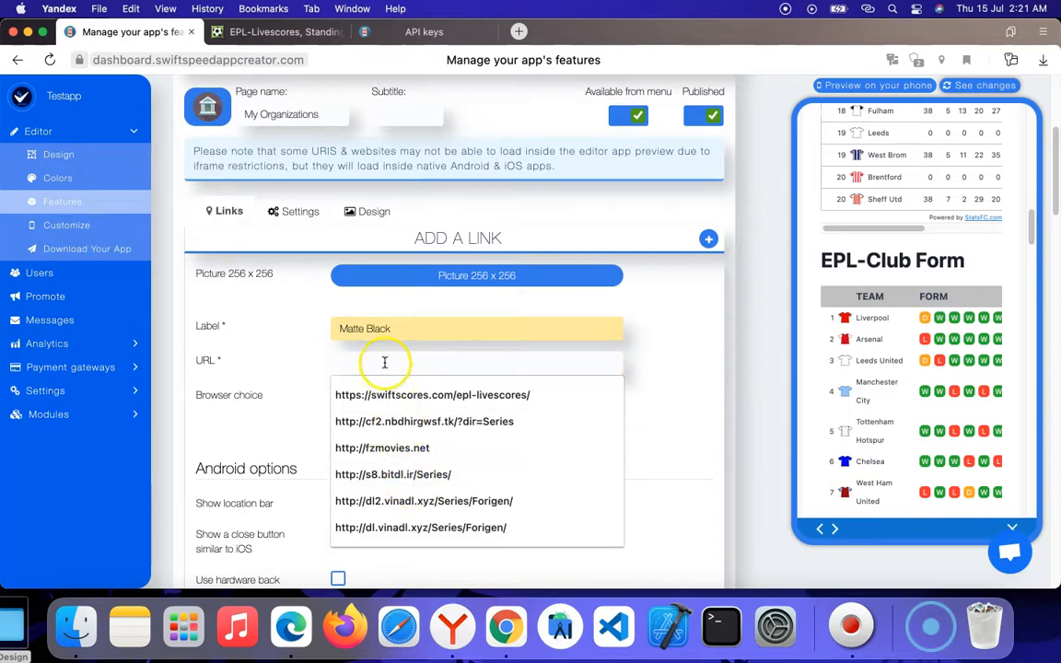
pyautogui.click(393, 450)
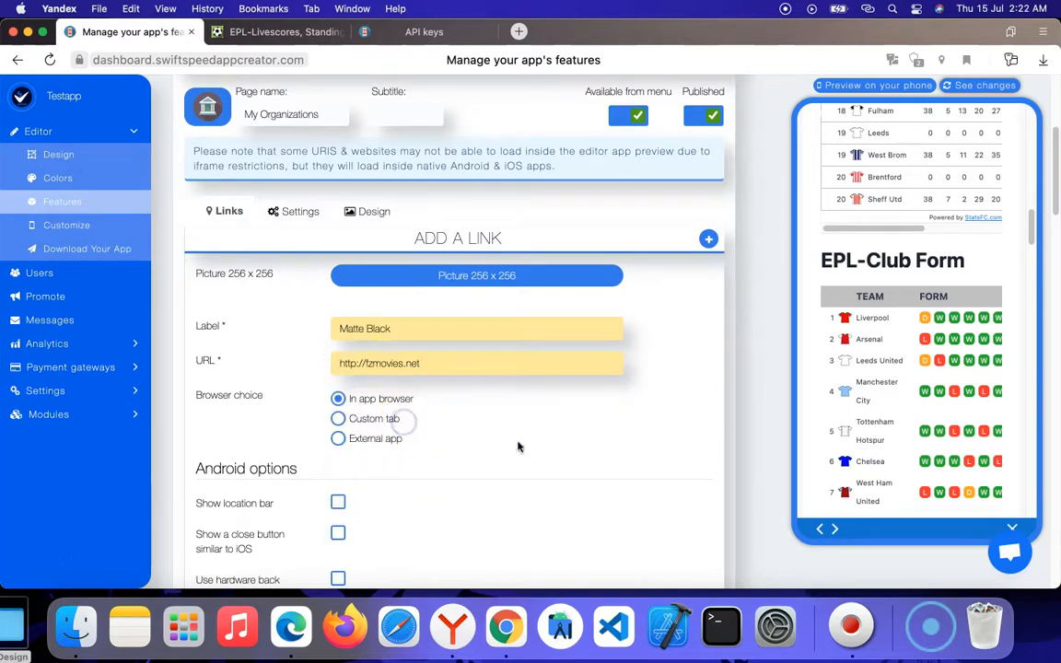
pyautogui.scroll(-10, 518, 447)
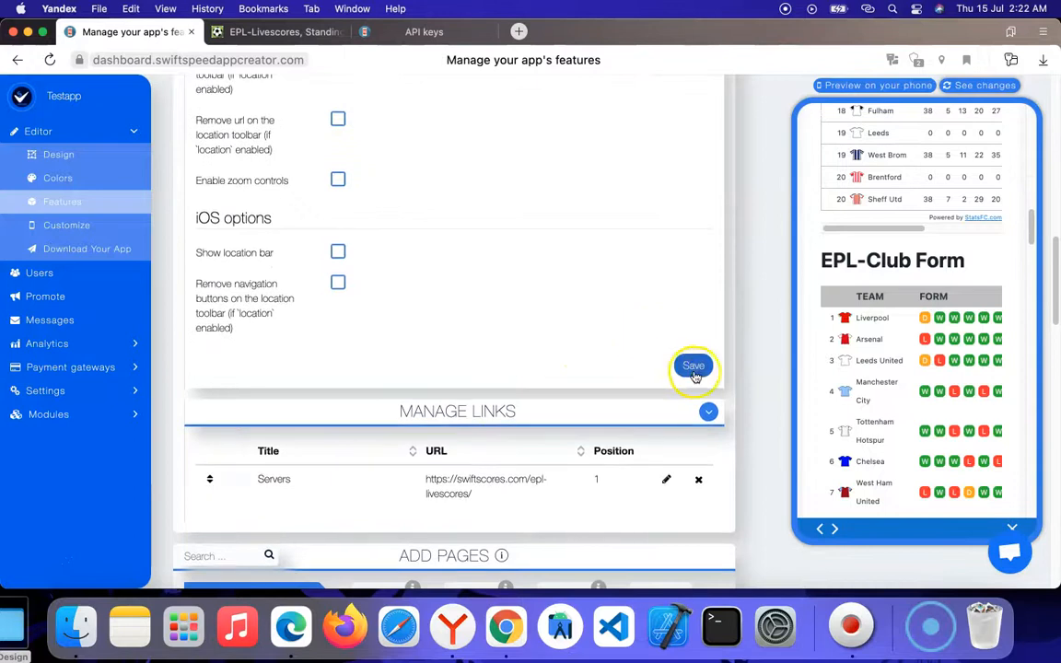
pyautogui.click(694, 368)
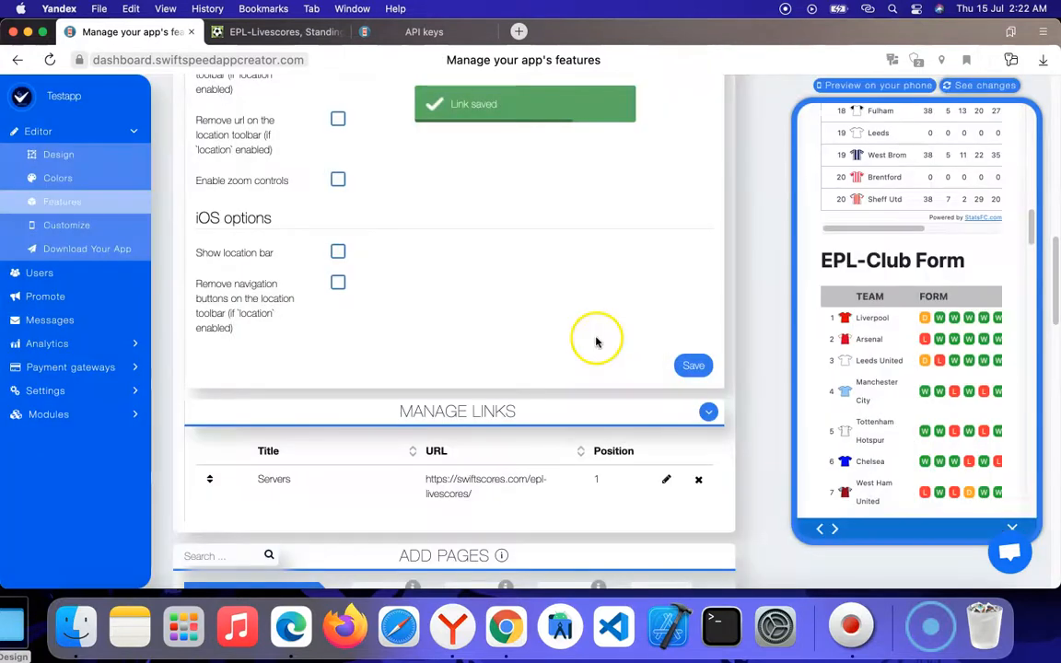
pyautogui.scroll(-15, 588, 344)
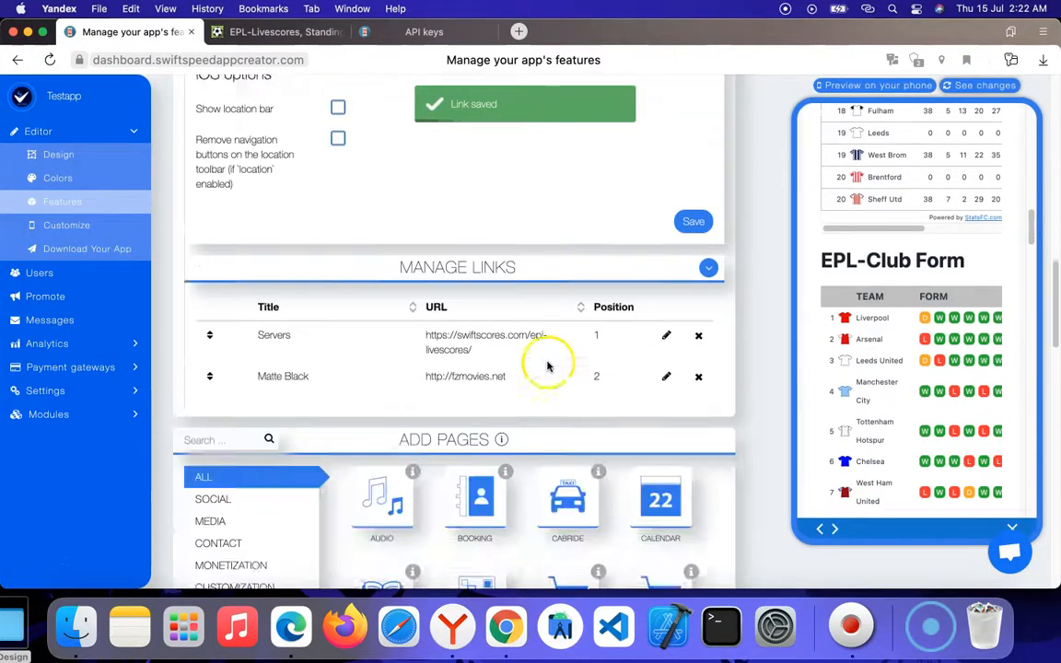
pyautogui.scroll(10, 473, 225)
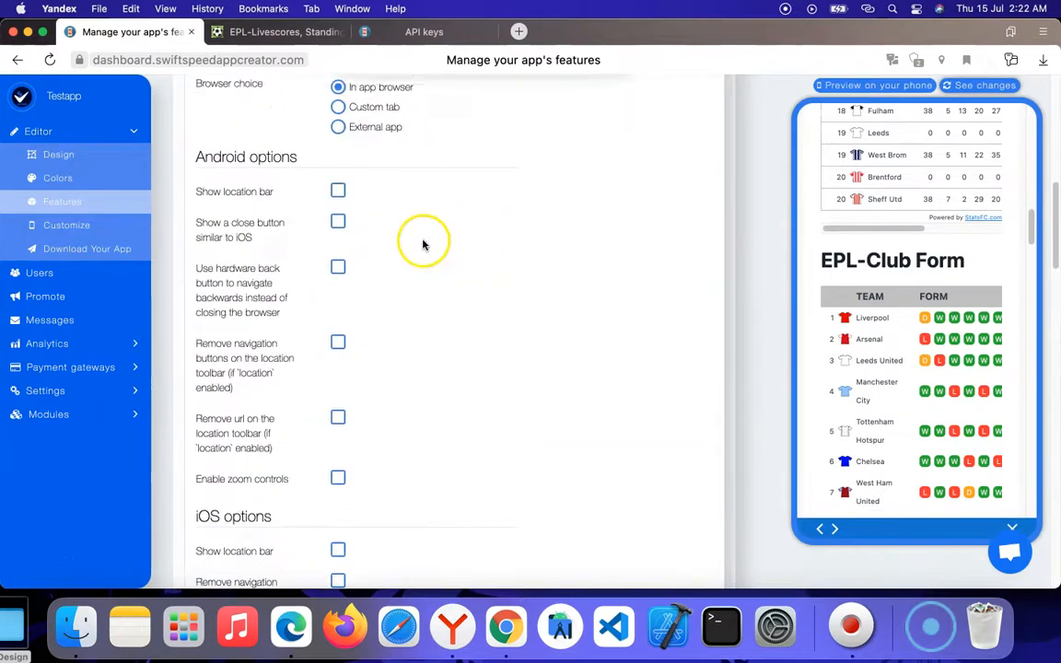
pyautogui.click(387, 329)
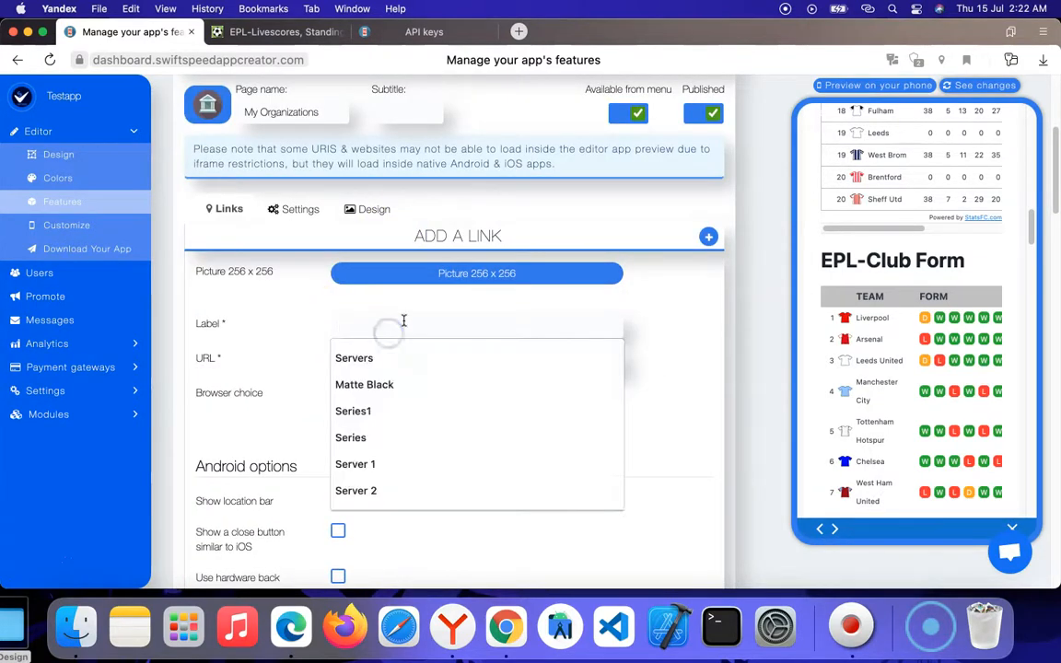
pyautogui.write('Swiftspeed Appcreator')
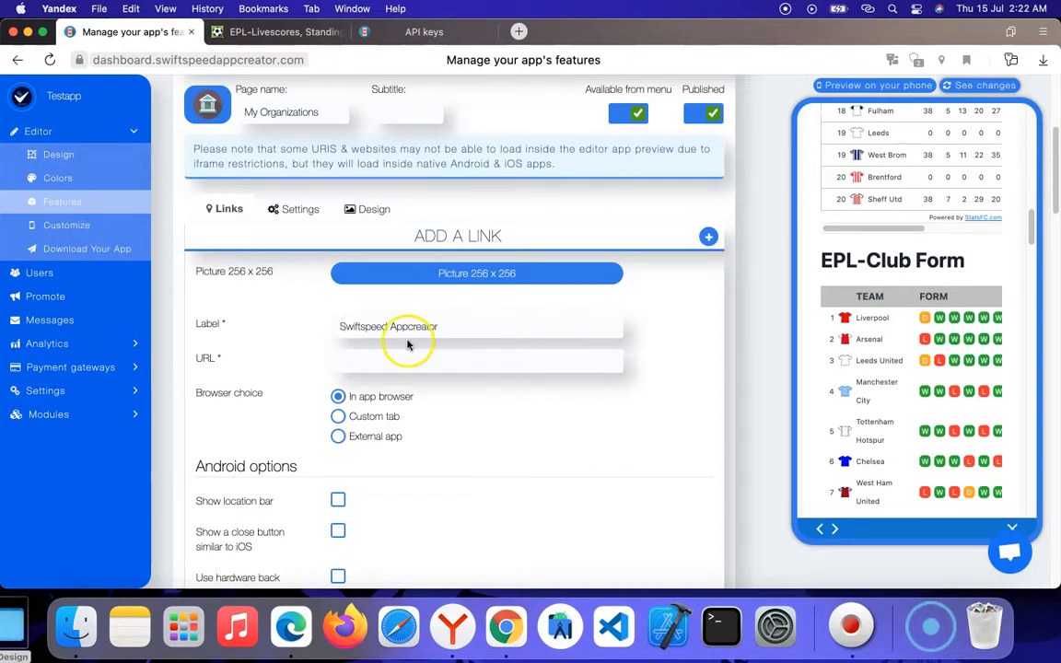
pyautogui.click(401, 361)
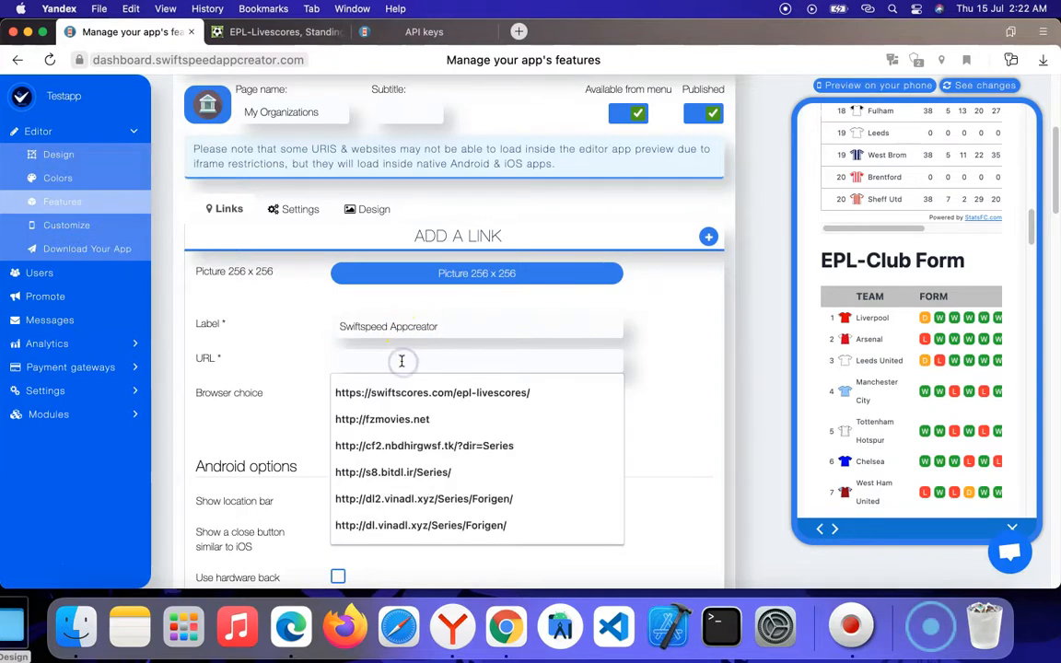
pyautogui.write('https://swiftspeedappcreator.com')
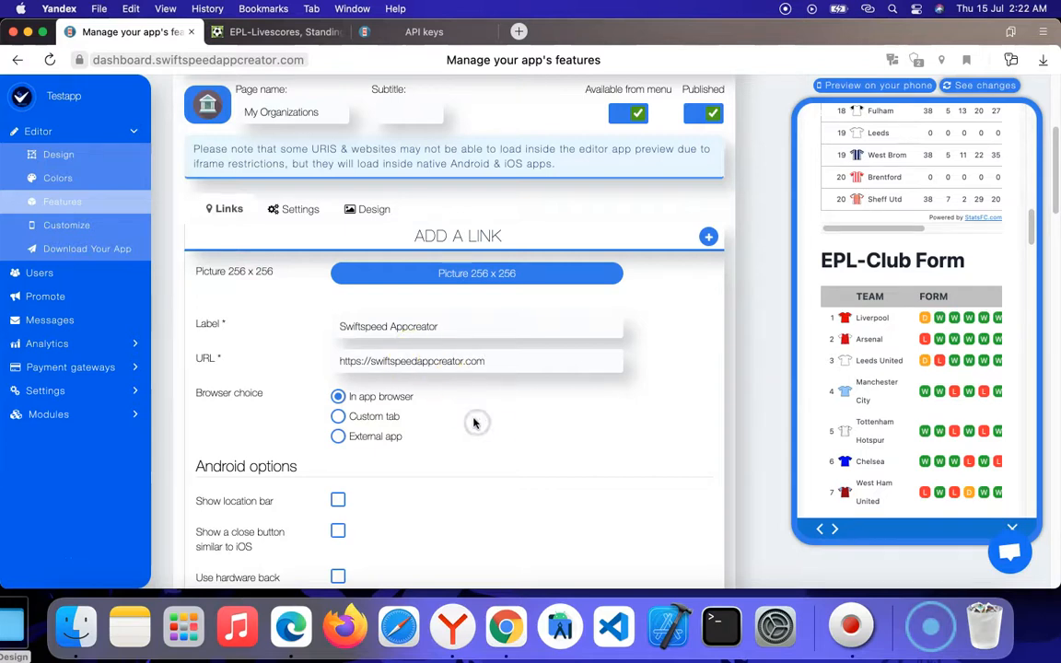
# Step: Enable hardware back button navigation and zoom controls in the Swiftspeed Appcreator link's Android options, and save the link
pyautogui.scroll(-10, 475, 423)
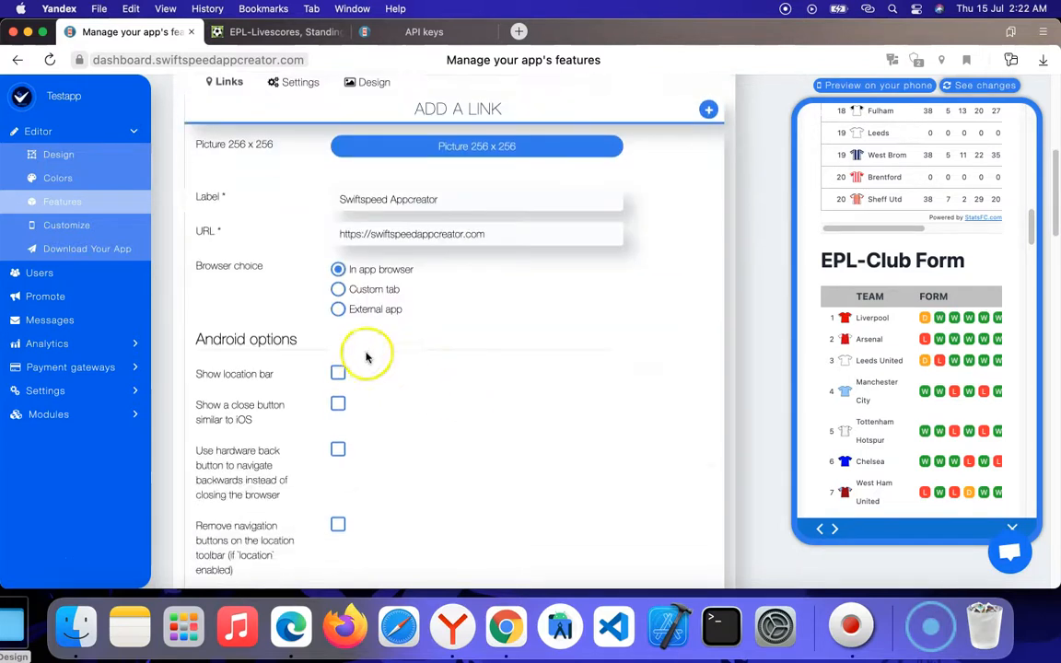
pyautogui.scroll(5, 416, 362)
pyautogui.click(338, 316)
pyautogui.scroll(-3, 424, 350)
pyautogui.click(337, 394)
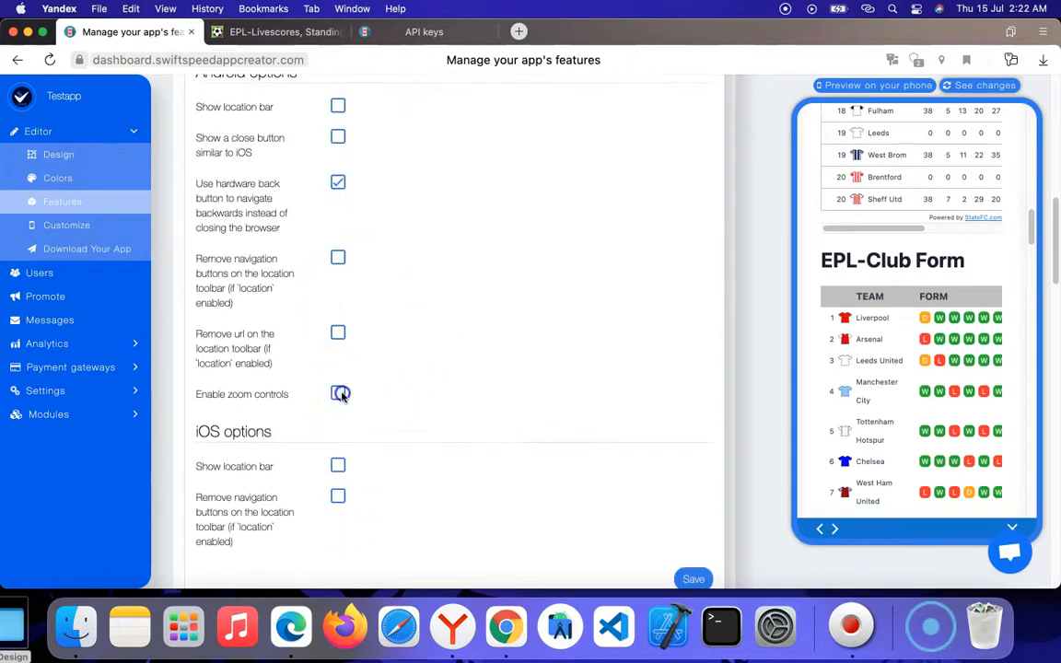
pyautogui.scroll(-5, 611, 433)
pyautogui.click(691, 271)
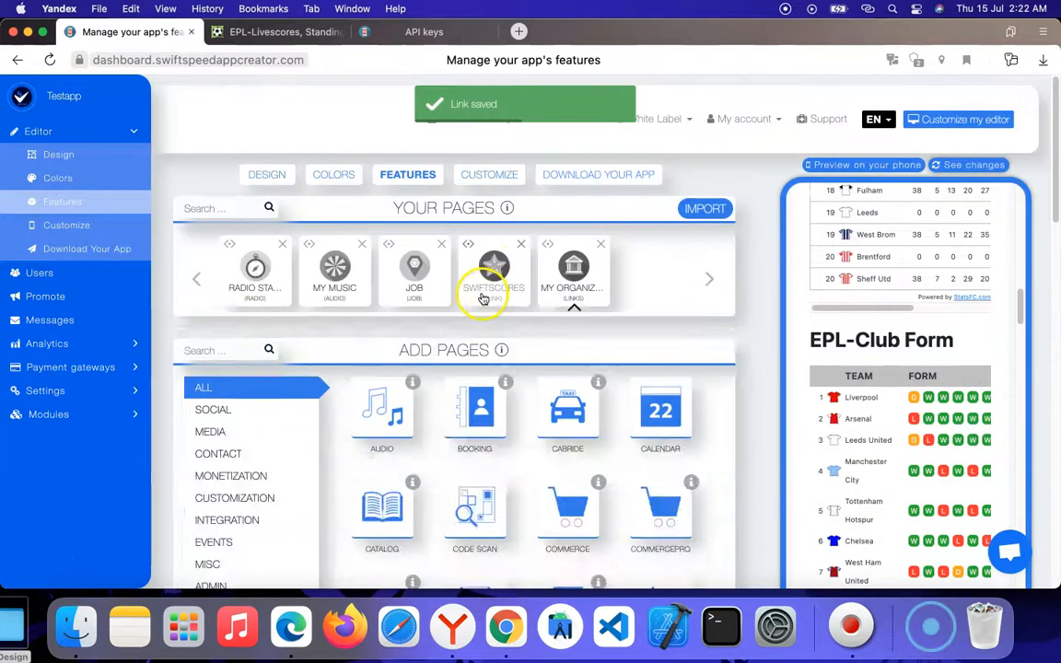
# Step: Review the saved links and close the web page in the phone preview to view the My Organizations list
pyautogui.scroll(-20, 460, 340)
pyautogui.rightClick(392, 352)
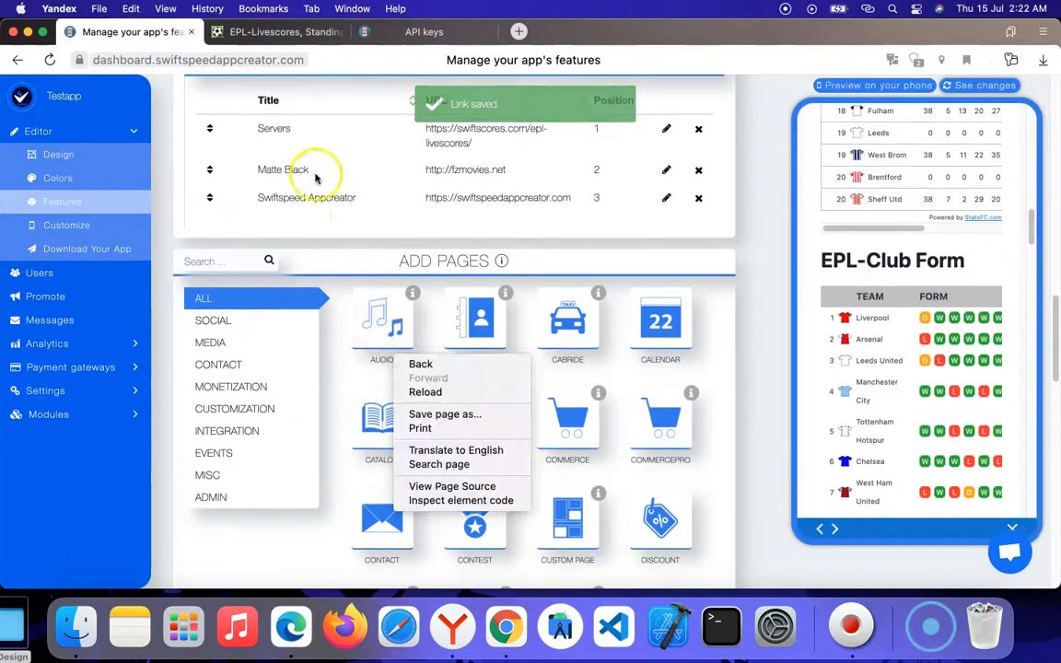
pyautogui.scroll(15, 497, 185)
pyautogui.scroll(5, 562, 244)
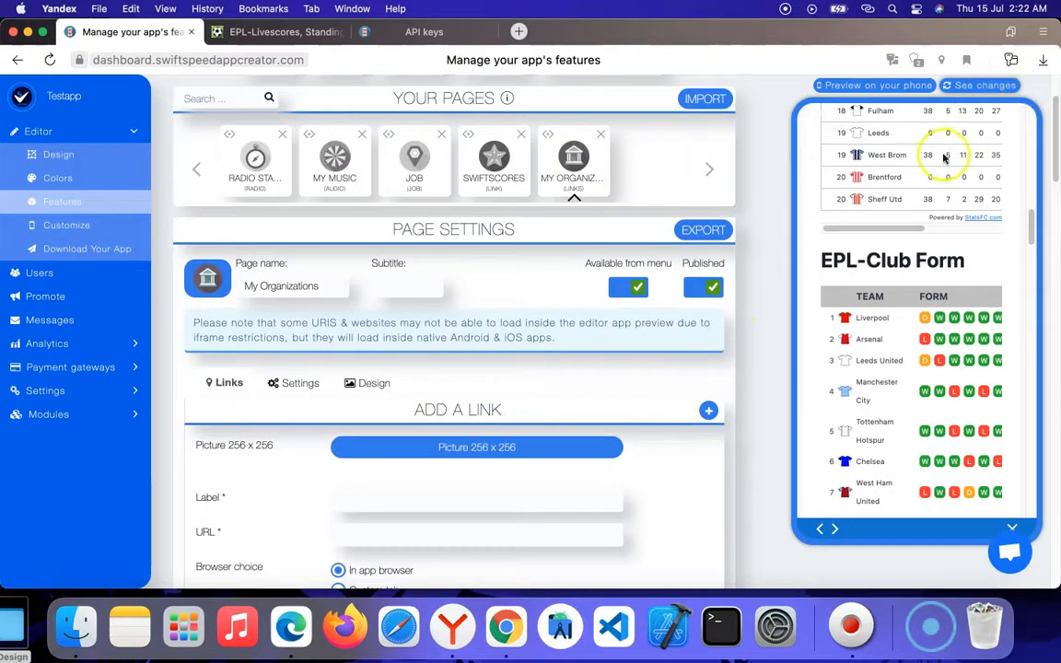
pyautogui.click(1010, 529)
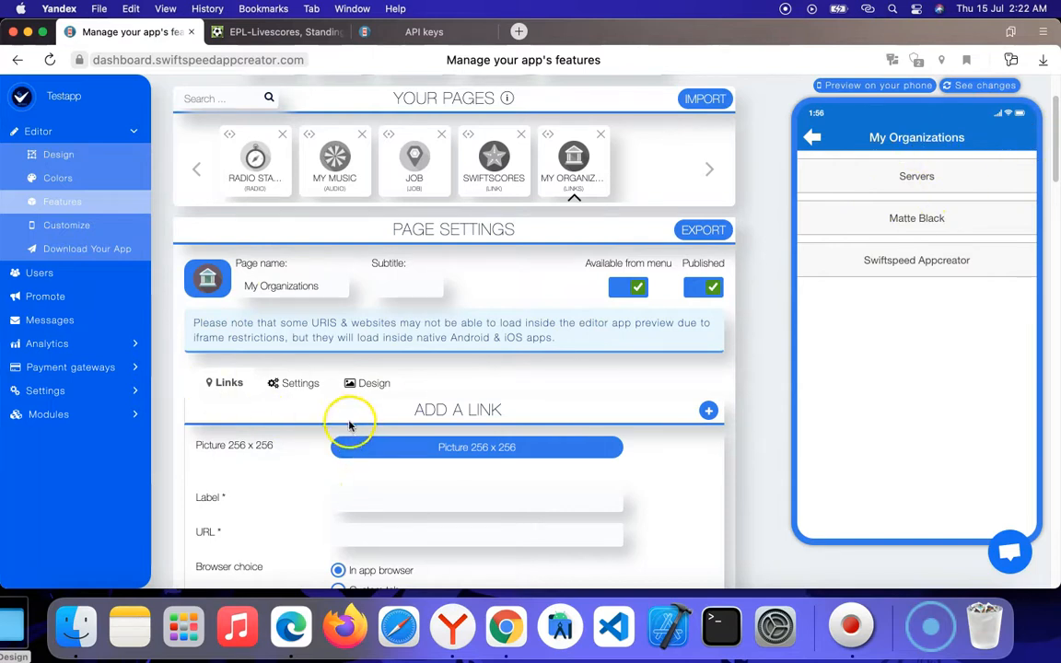
# Step: Upload the modern-spo...942-45.jpeg car image from Downloads as the My Organizations page's portrait background, accept the crop and save
pyautogui.click(368, 384)
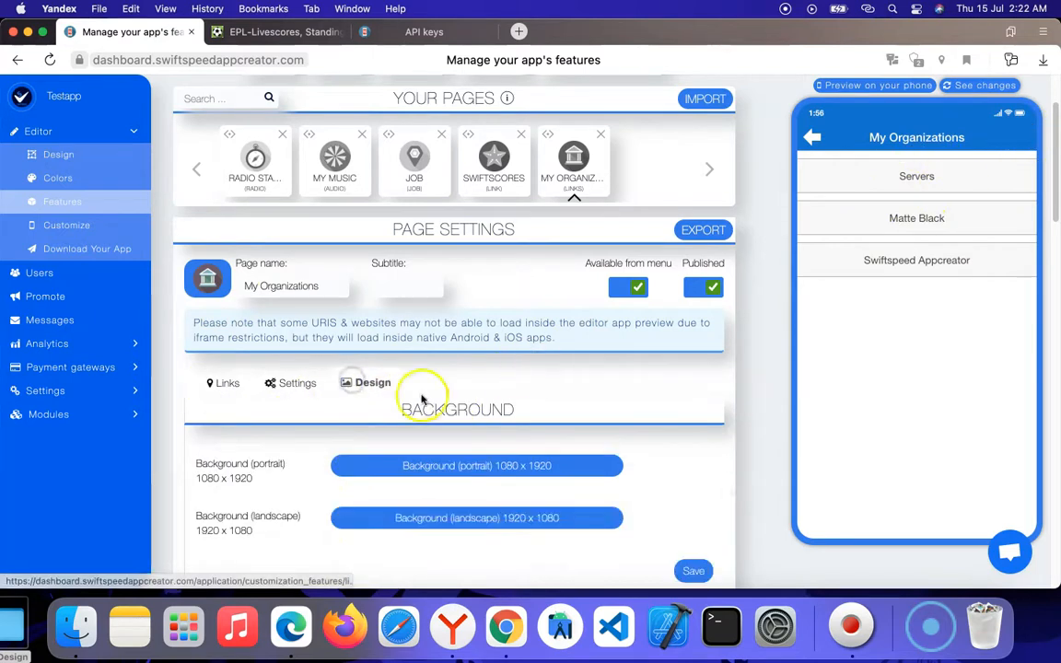
pyautogui.scroll(-3, 415, 400)
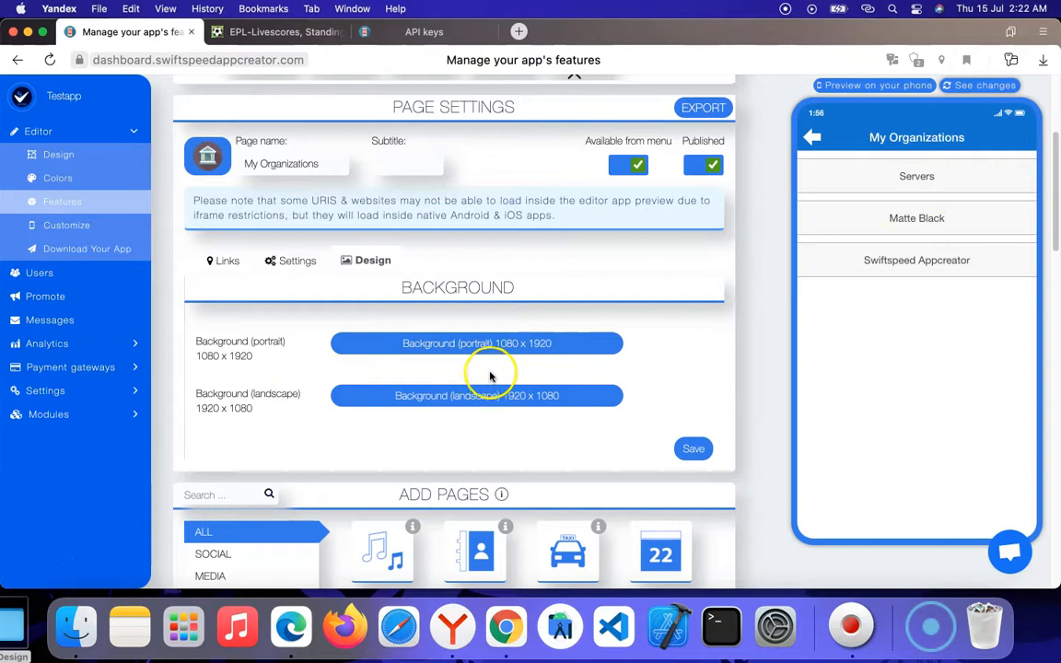
pyautogui.click(470, 342)
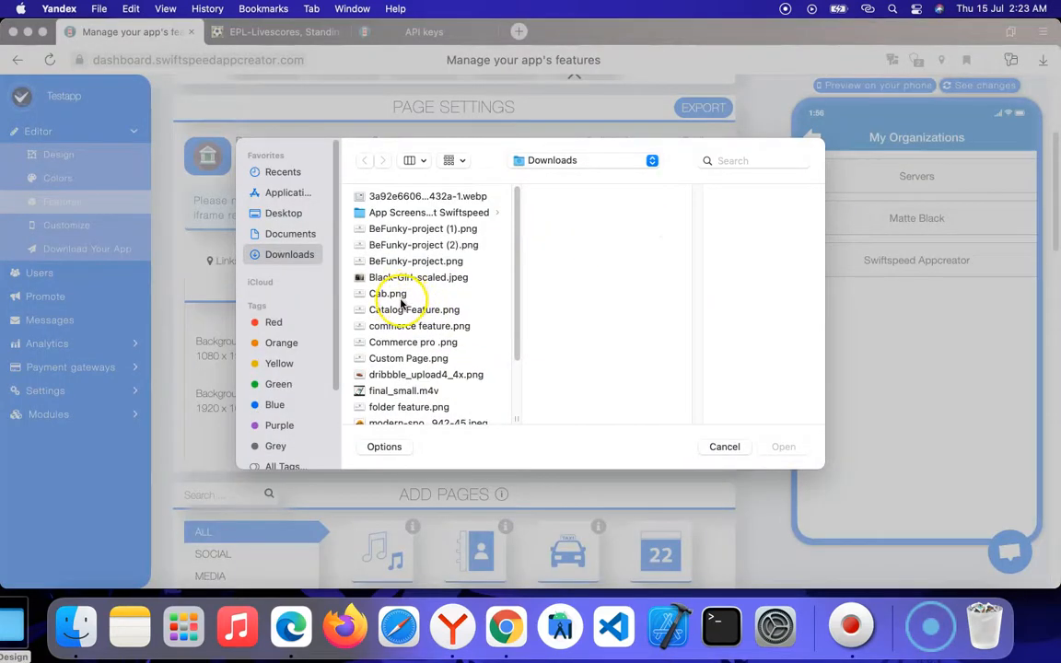
pyautogui.scroll(-5, 431, 356)
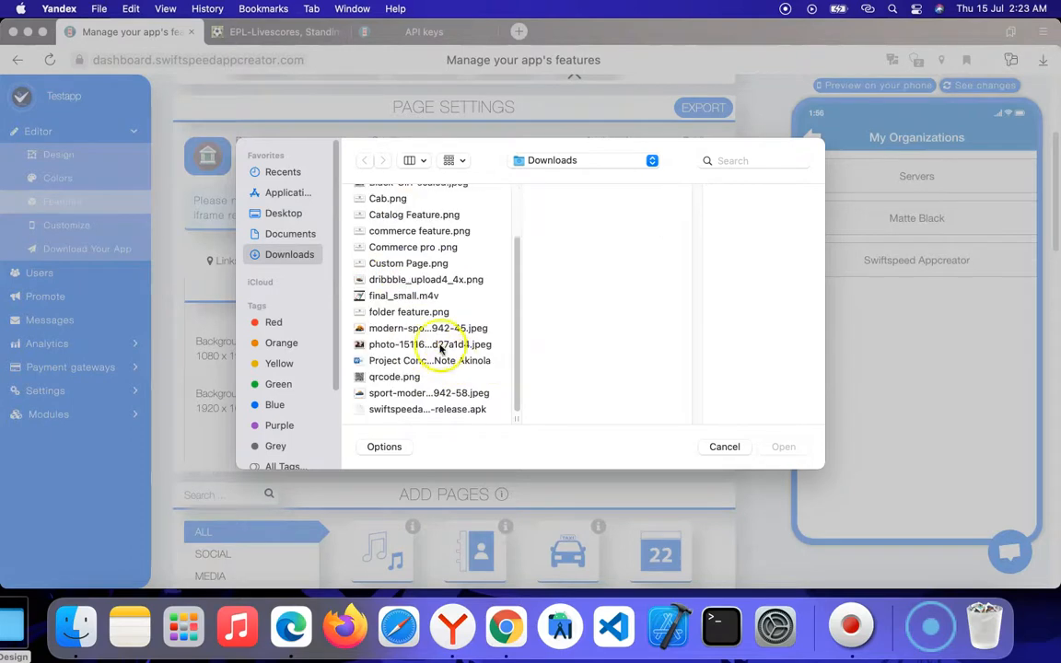
pyautogui.click(393, 329)
pyautogui.click(784, 446)
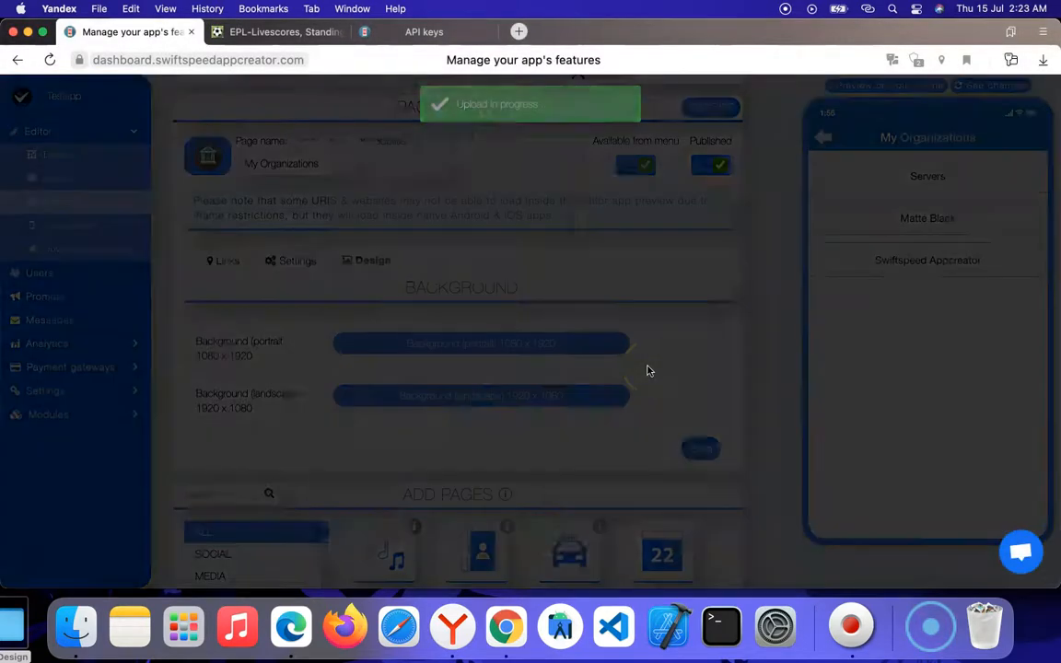
pyautogui.moveTo(434, 257)
pyautogui.mouseDown()
pyautogui.moveTo(474, 256)
pyautogui.moveTo(443, 259)
pyautogui.mouseUp()
pyautogui.click(713, 161)
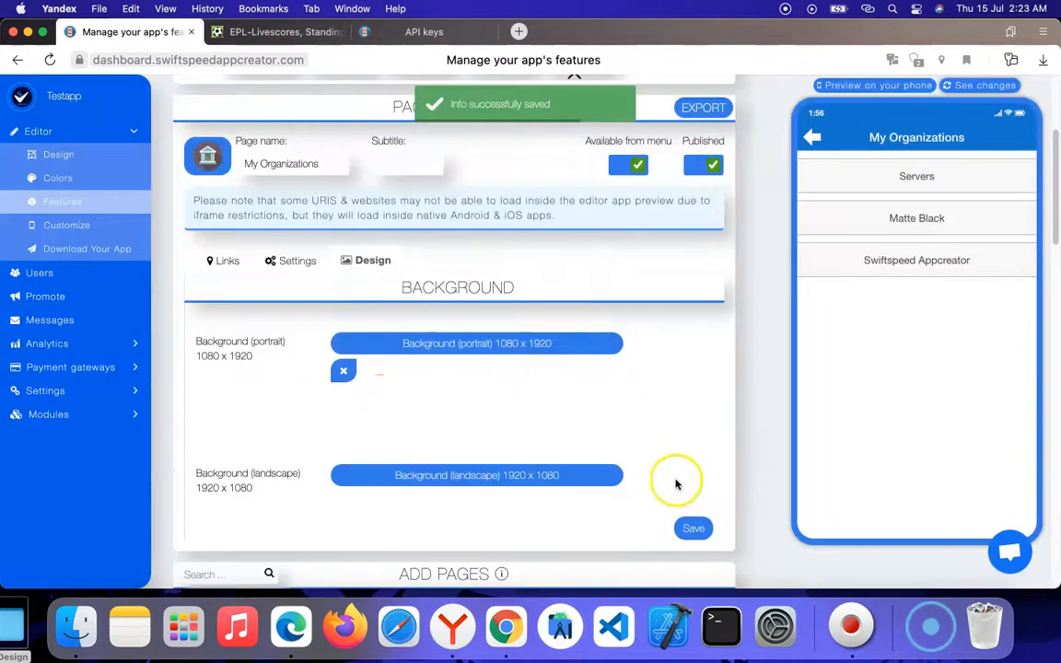
pyautogui.click(692, 528)
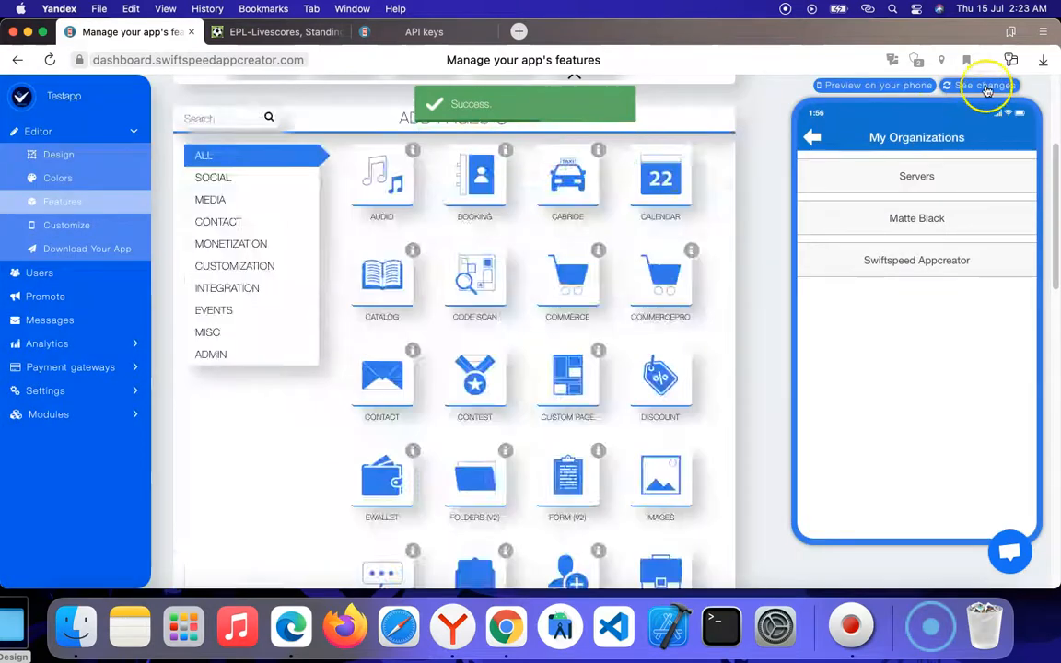
# Step: Refresh the phone preview to load the changes and look over the page's link form
pyautogui.click(985, 86)
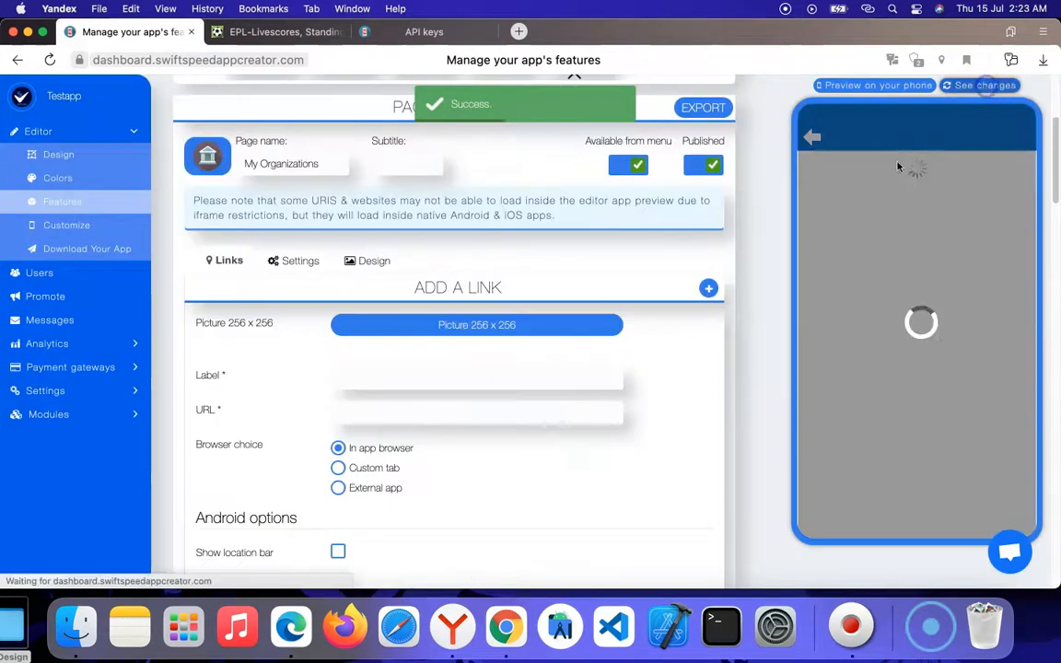
pyautogui.scroll(-3, 599, 431)
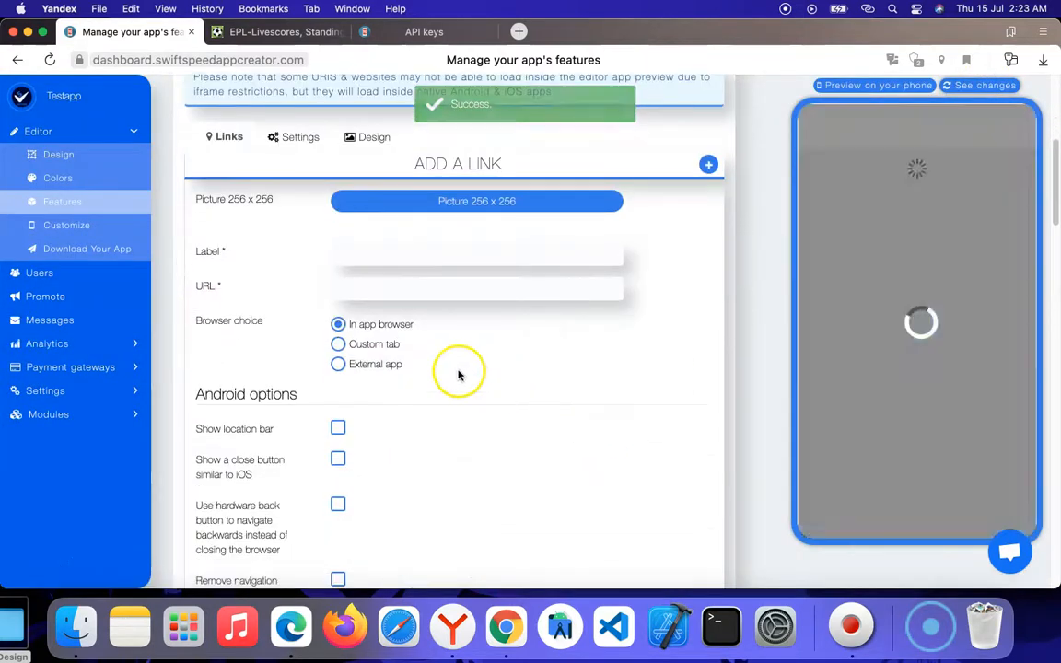
pyautogui.scroll(-3, 462, 346)
pyautogui.scroll(-12, 462, 346)
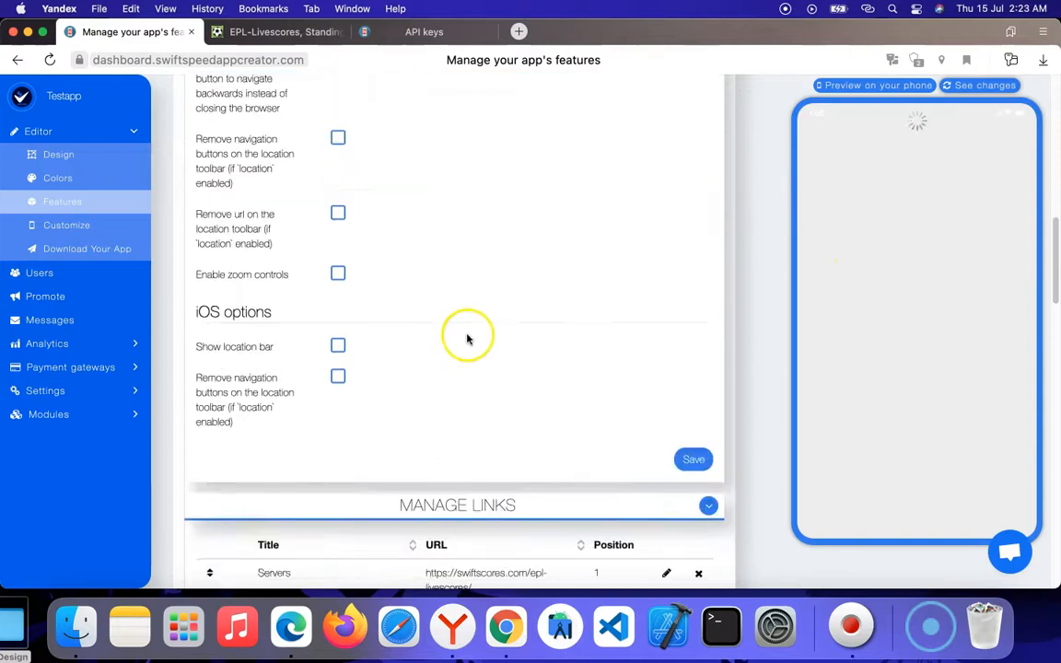
pyautogui.scroll(20, 466, 339)
pyautogui.scroll(-5, 445, 324)
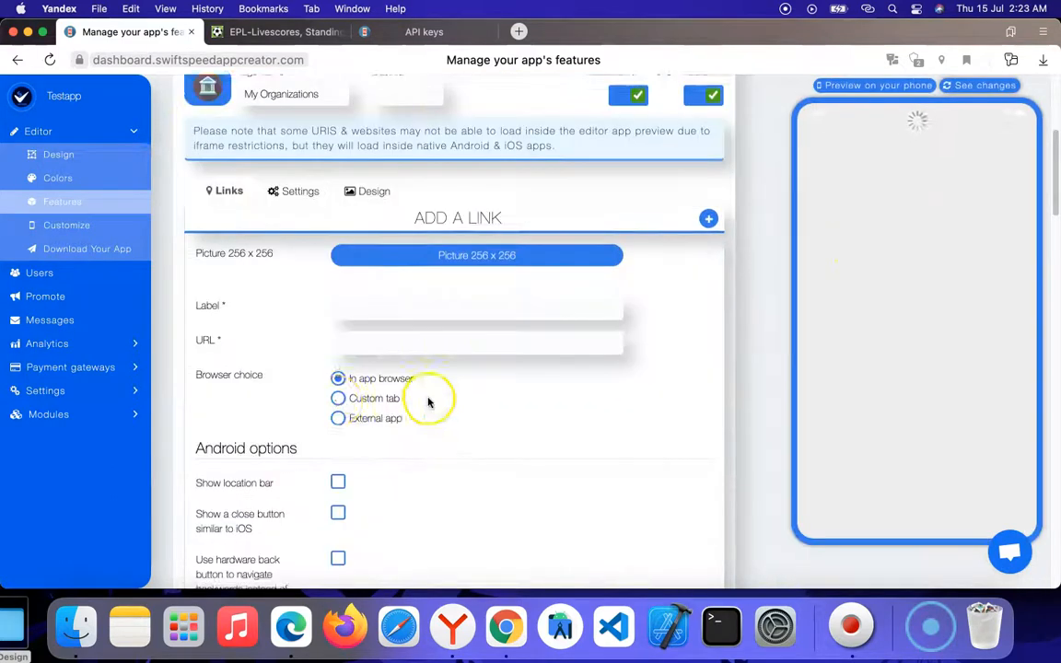
# Step: Enable search, set the page design to Card, and save the My Organizations page's settings
pyautogui.click(302, 191)
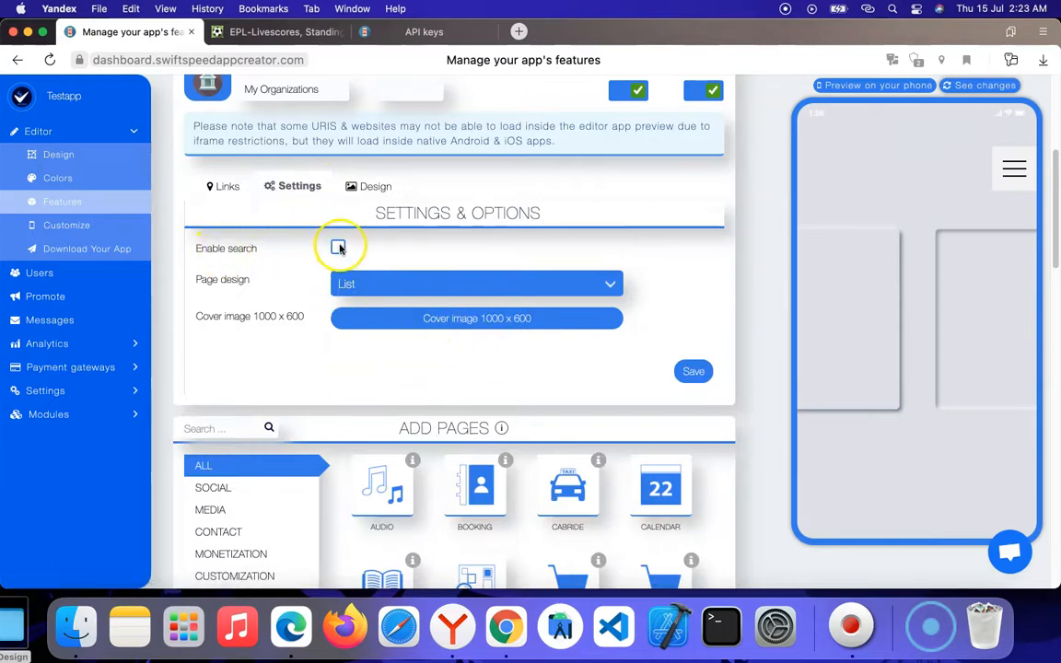
pyautogui.click(396, 273)
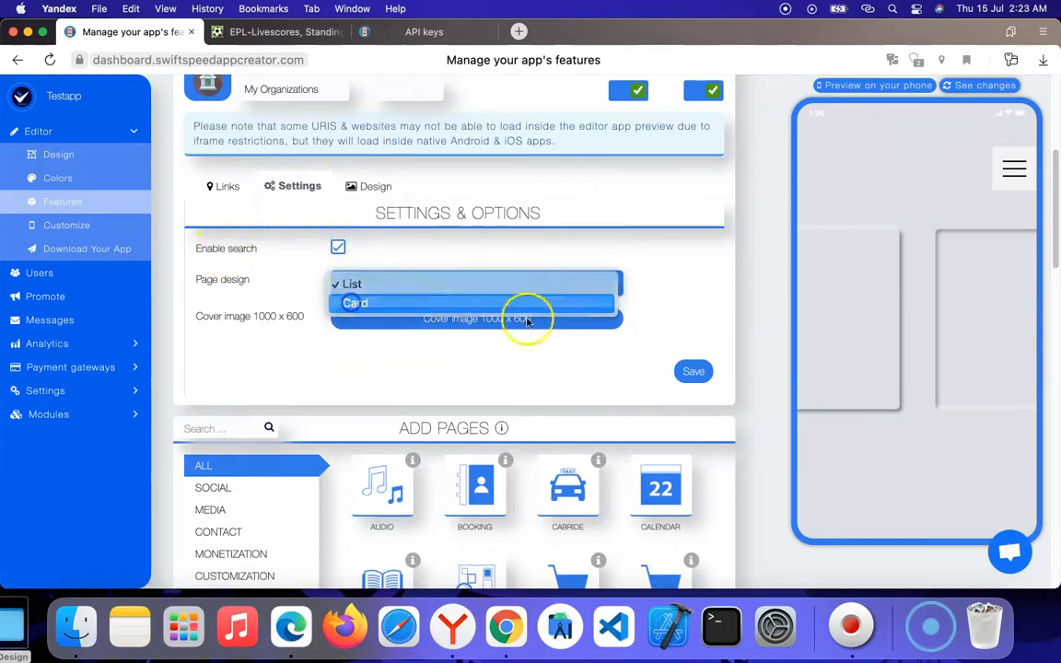
pyautogui.click(396, 301)
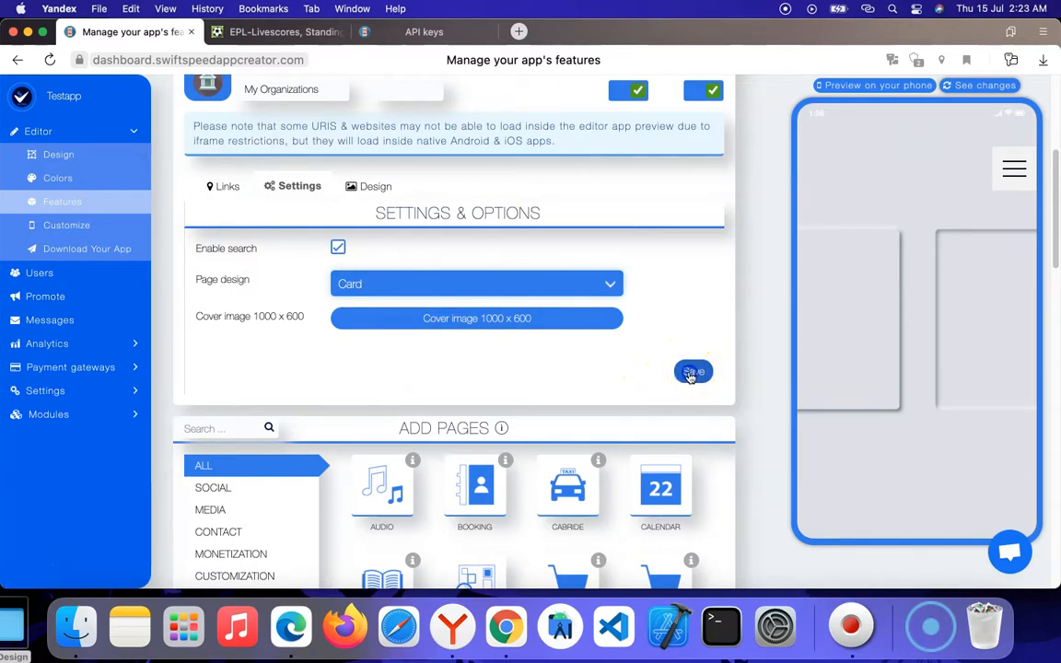
pyautogui.click(692, 372)
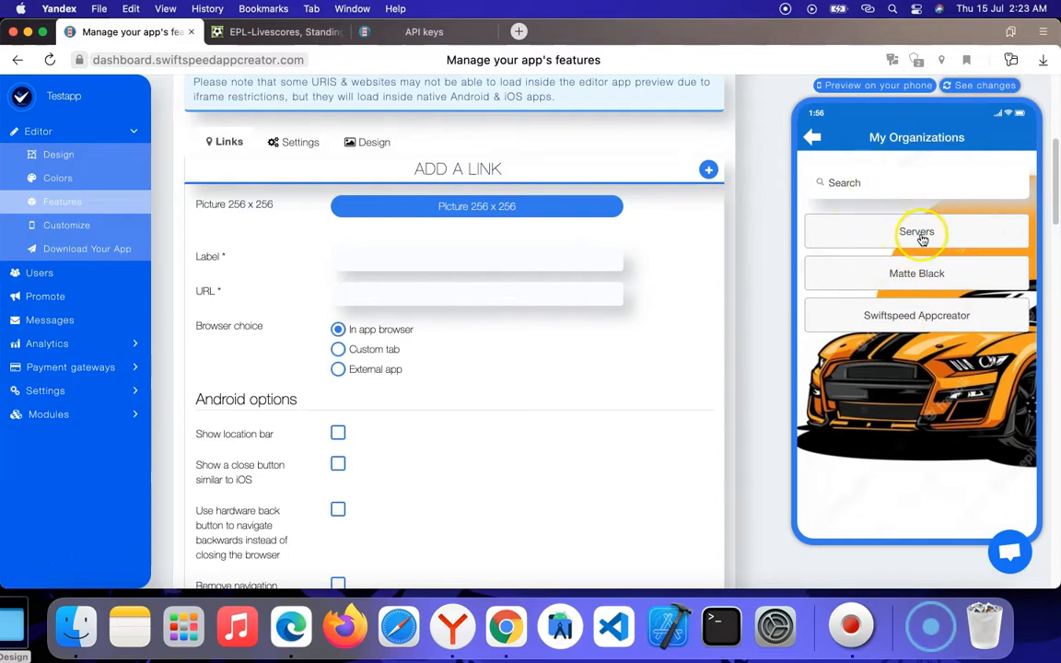
# Step: Test the Servers link in the phone preview, close it, and open the Swiftspeed Appcreator link
pyautogui.click(922, 236)
pyautogui.click(1017, 526)
pyautogui.click(926, 238)
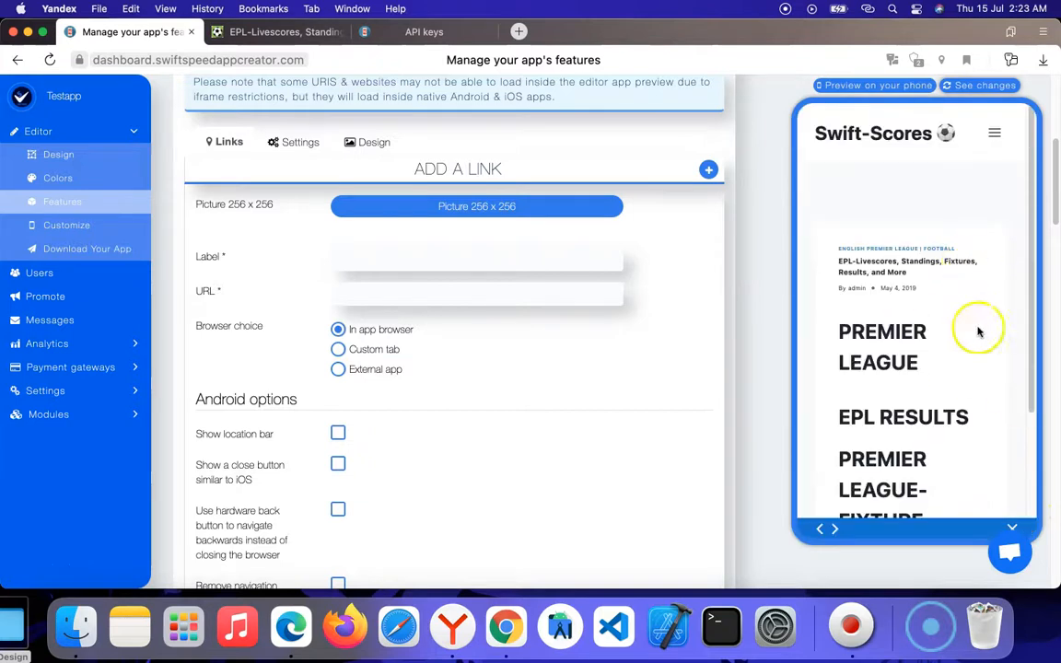
pyautogui.click(1014, 525)
pyautogui.click(883, 320)
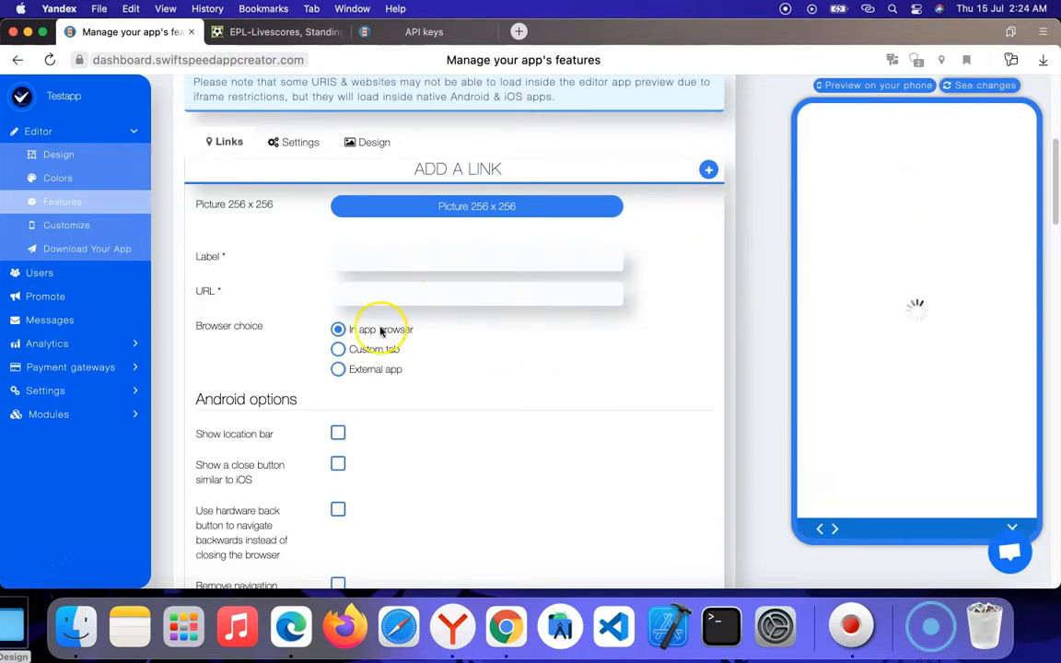
# Step: Look over the Swiftspeed website in the phone preview and close it to return to the My Organizations page
pyautogui.scroll(-15, 977, 294)
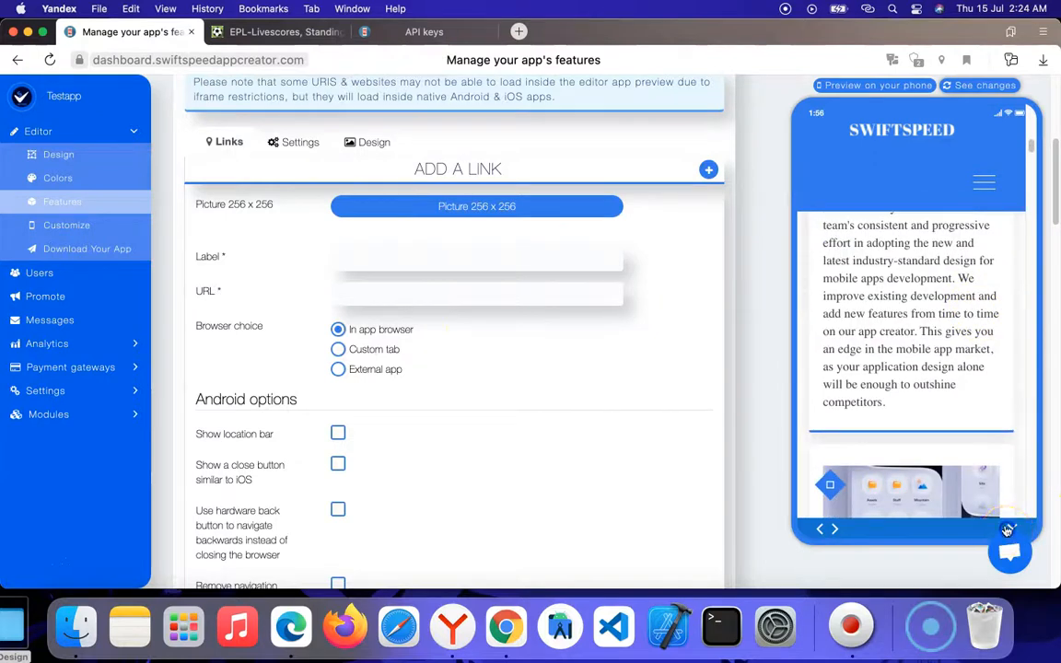
pyautogui.click(1007, 531)
# Step: Examine the Link and Links features in the feature library and return to the My Organizations page's settings and link form
pyautogui.scroll(3, 659, 395)
pyautogui.scroll(-6, 592, 368)
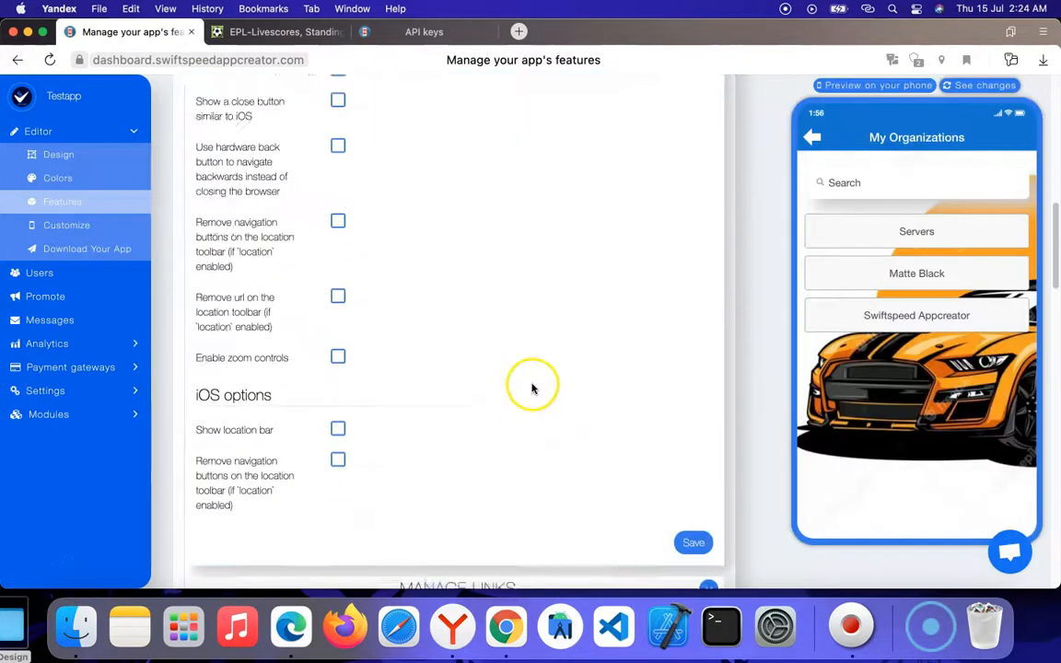
pyautogui.scroll(-15, 532, 387)
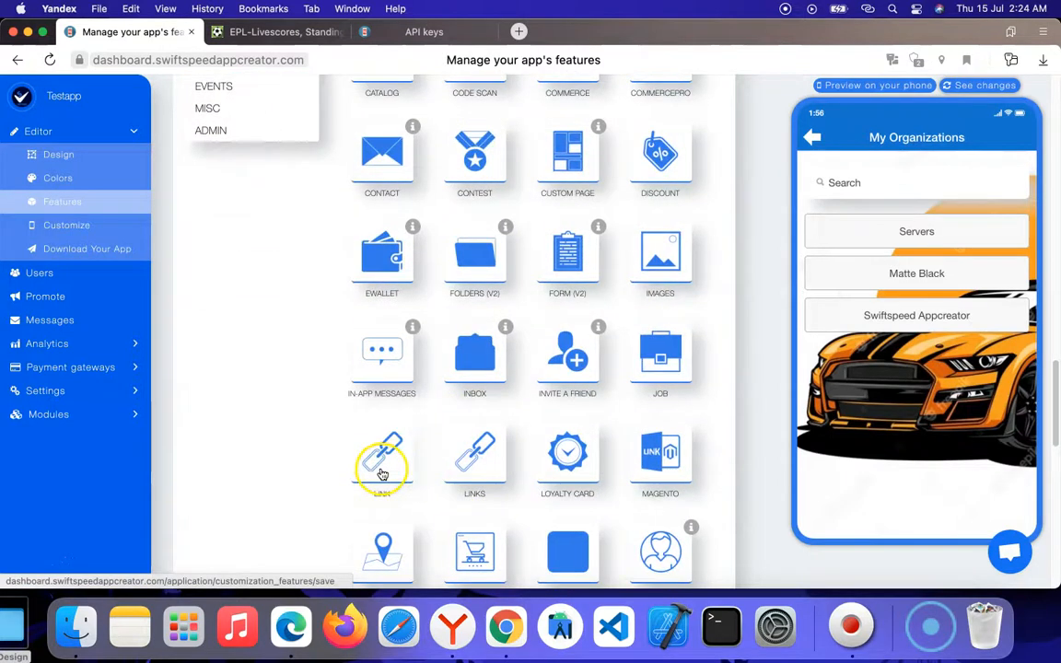
pyautogui.click(490, 490)
pyautogui.scroll(5, 502, 470)
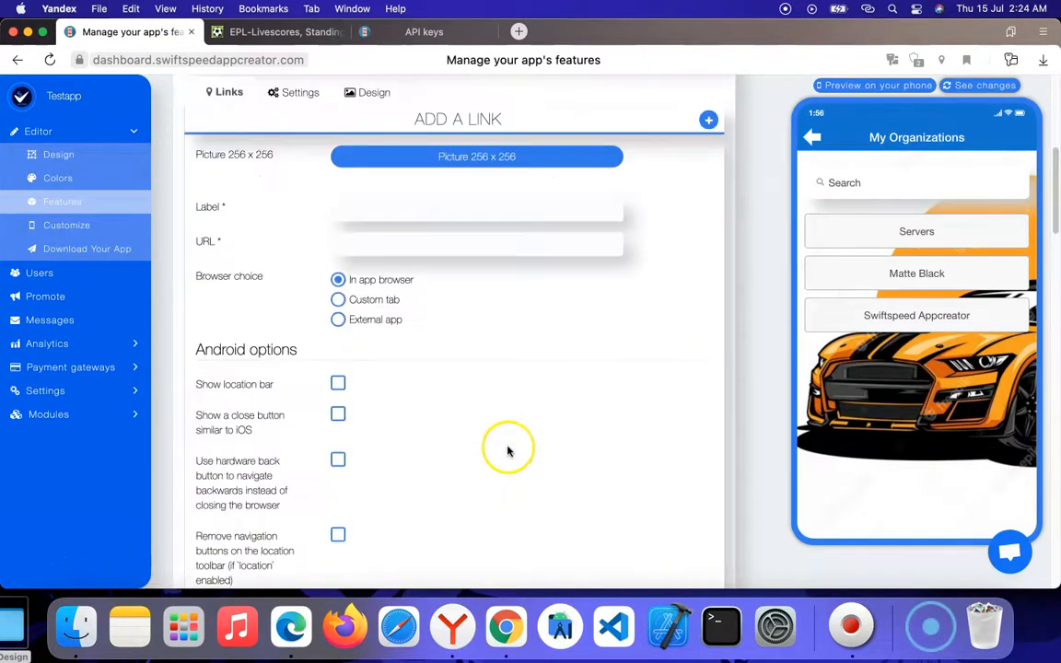
pyautogui.scroll(4, 507, 452)
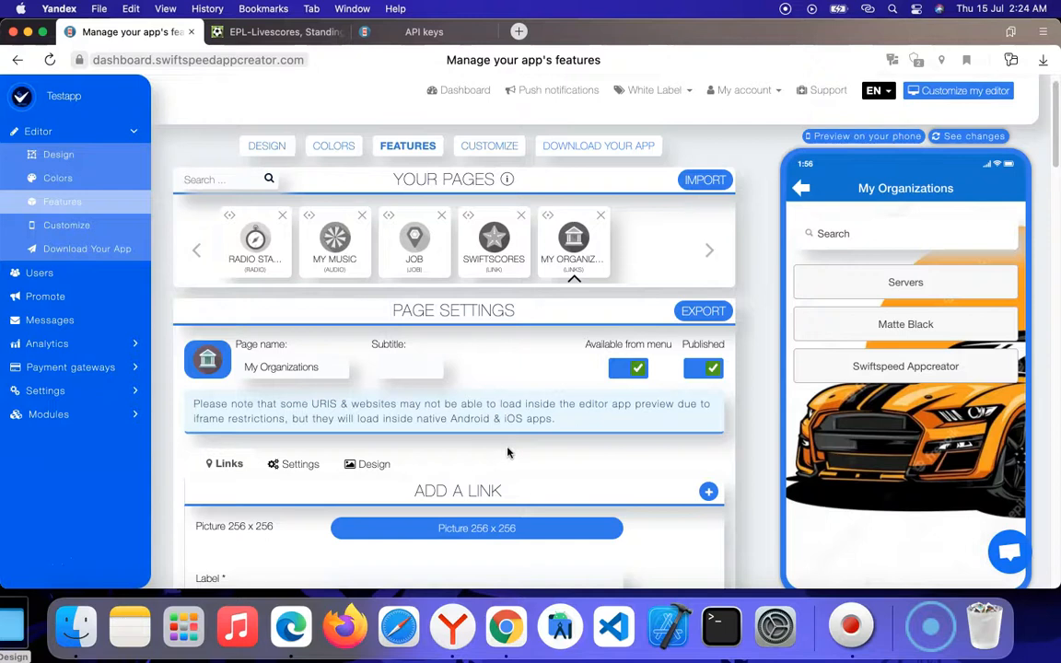
pyautogui.scroll(-3, 507, 452)
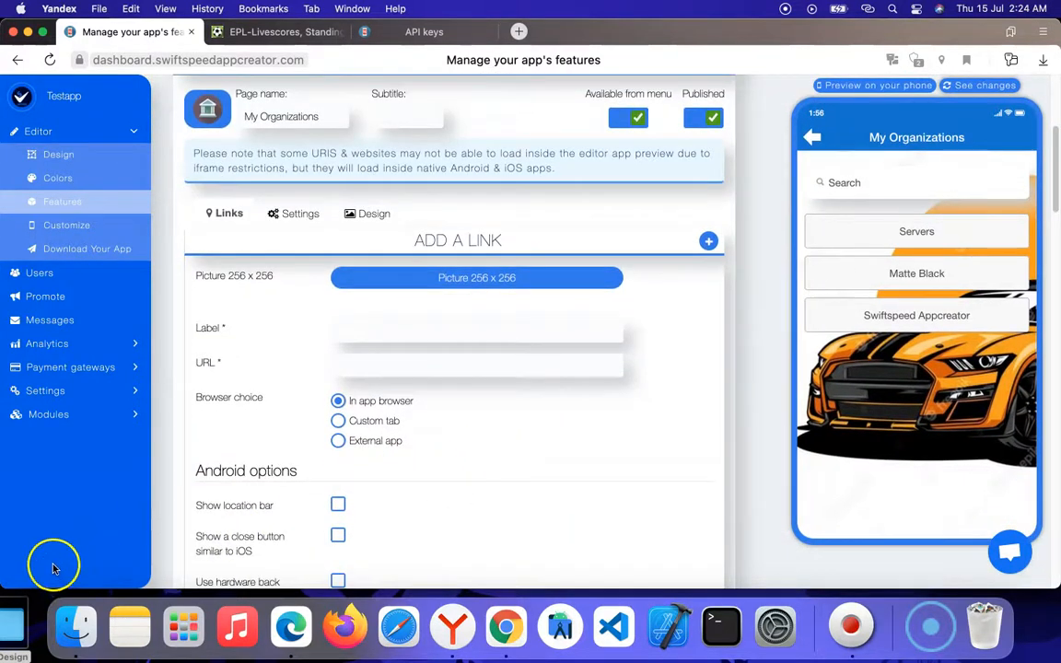